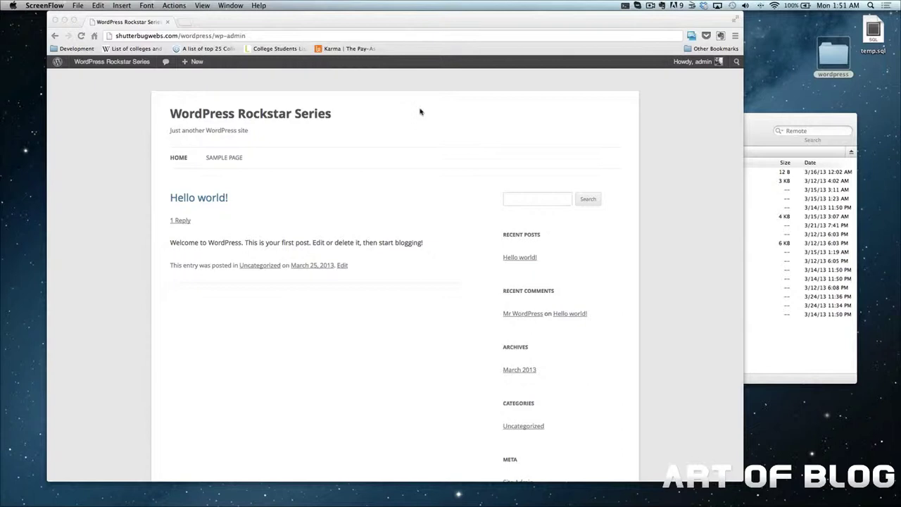
Go to the site's wp-login.php page and log in with the admin password
{"action": "left_click", "coordinate": [382, 34]}
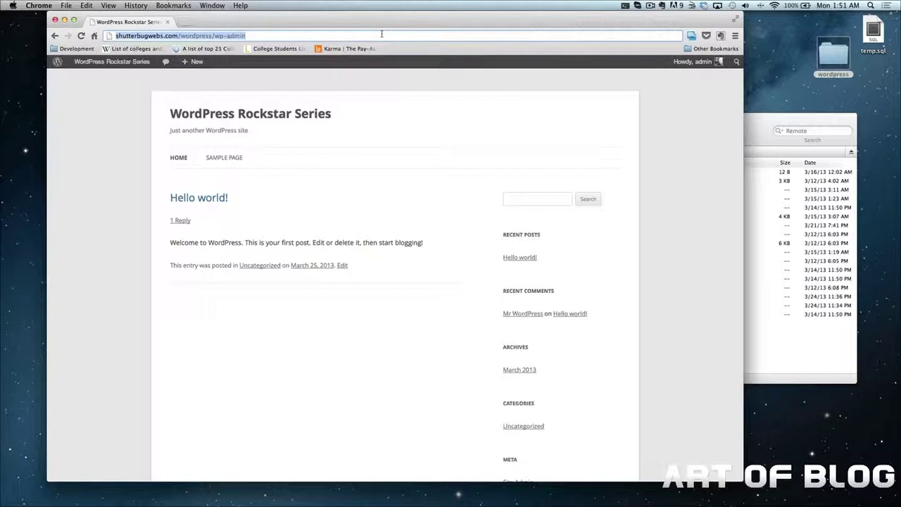
{"action": "key", "text": "Right"}
{"action": "key", "text": "BackSpace"}
{"action": "key", "text": "BackSpace"}
{"action": "key", "text": "BackSpace"}
{"action": "key", "text": "BackSpace"}
{"action": "key", "text": "BackSpace"}
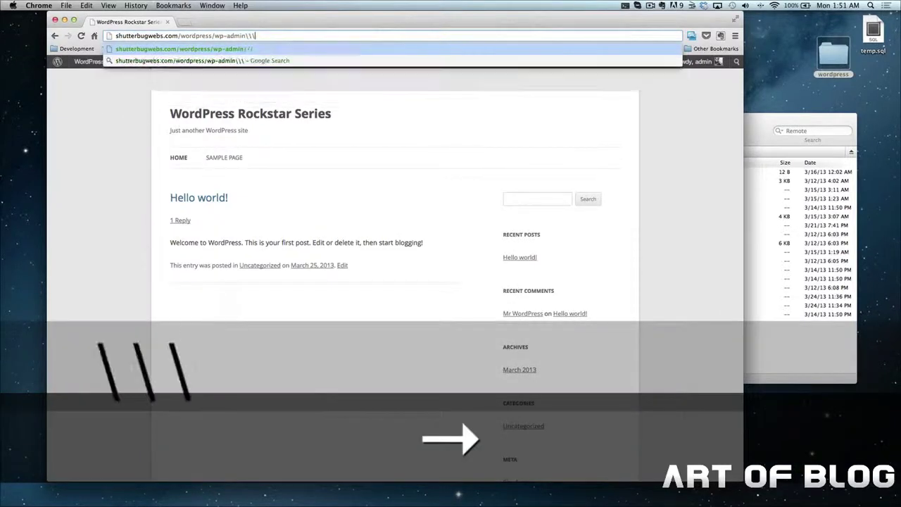
{"action": "type", "text": "l"}
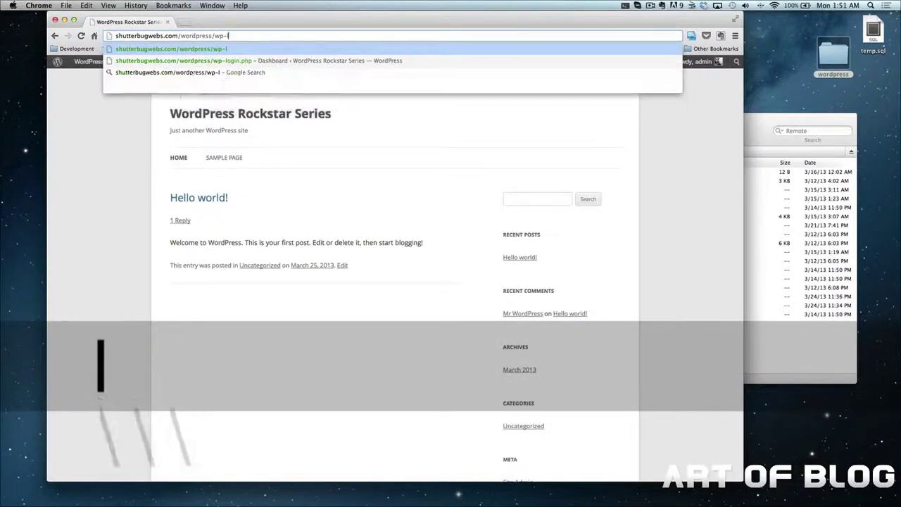
{"action": "type", "text": "ogin.php"}
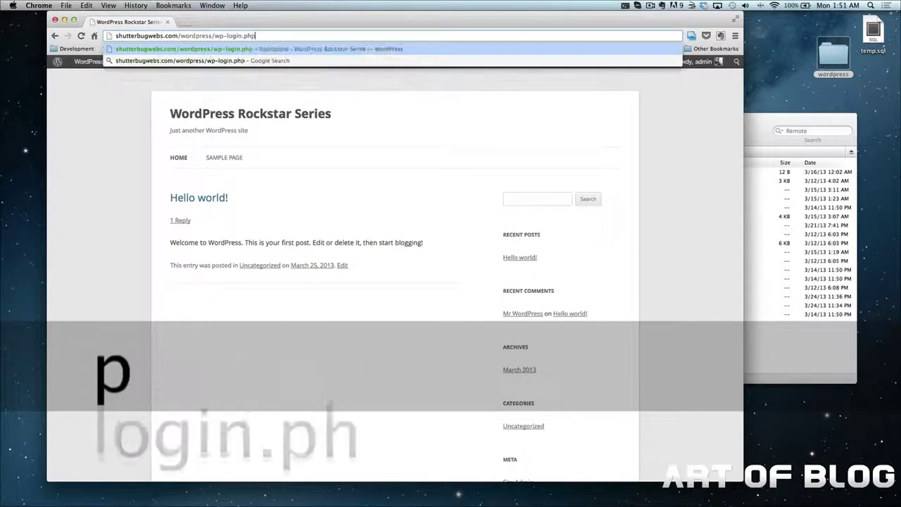
{"action": "key", "text": "Return"}
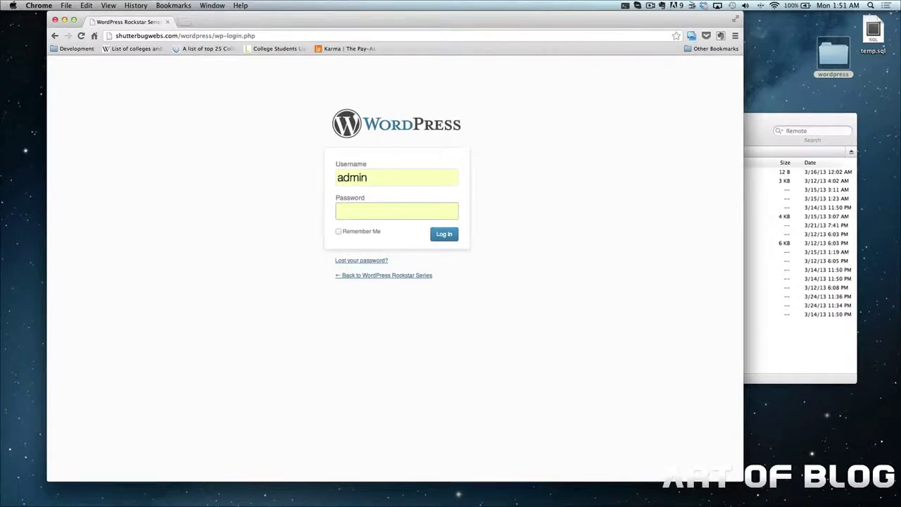
{"action": "type", "text": "admin1"}
{"action": "key", "text": "Return"}
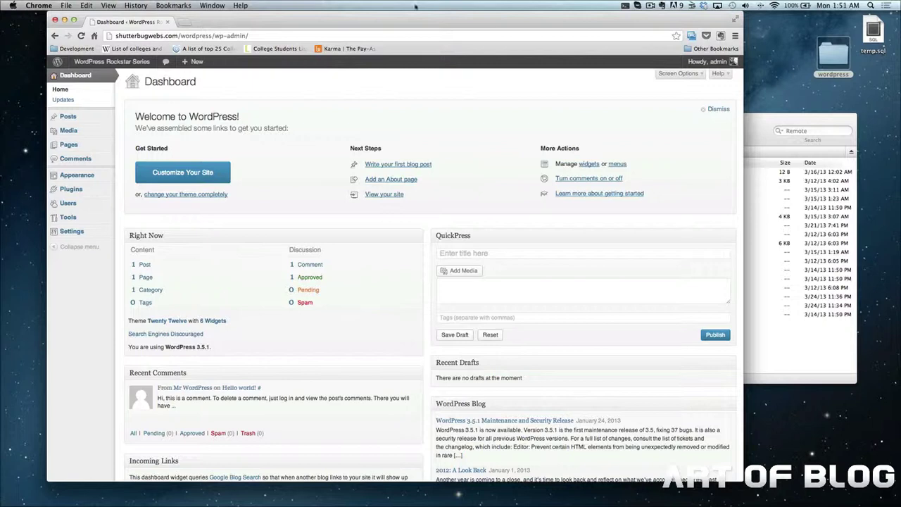
Dismiss the Welcome panel, start a new post from Posts > Add New, and focus its title
{"action": "left_click", "coordinate": [718, 110]}
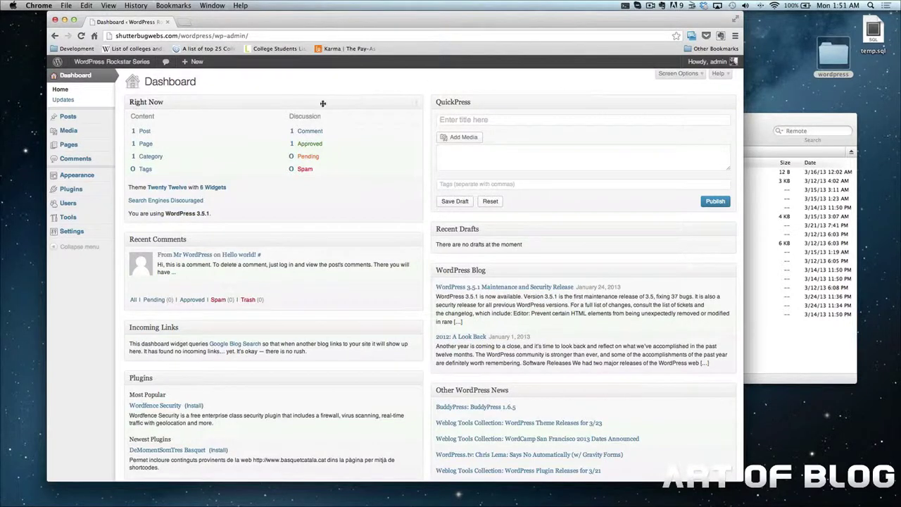
{"action": "mouse_move", "coordinate": [79, 125]}
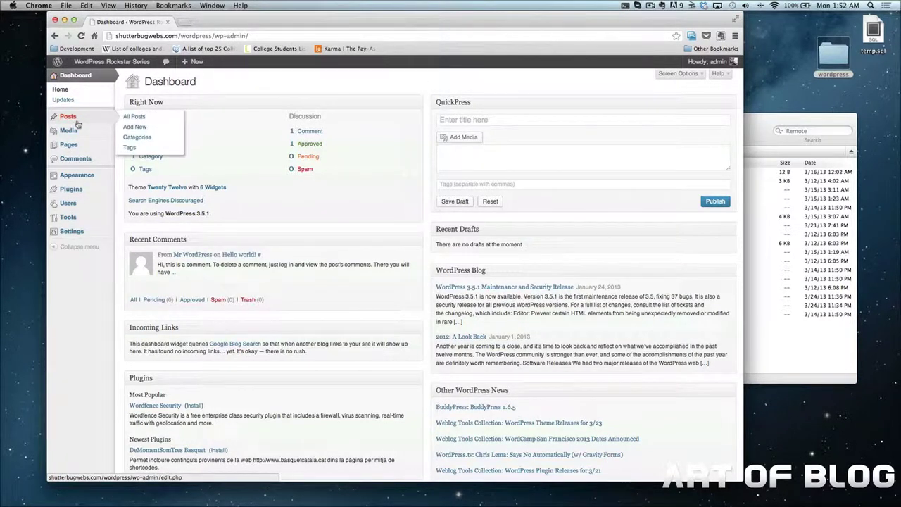
{"action": "left_click", "coordinate": [137, 128]}
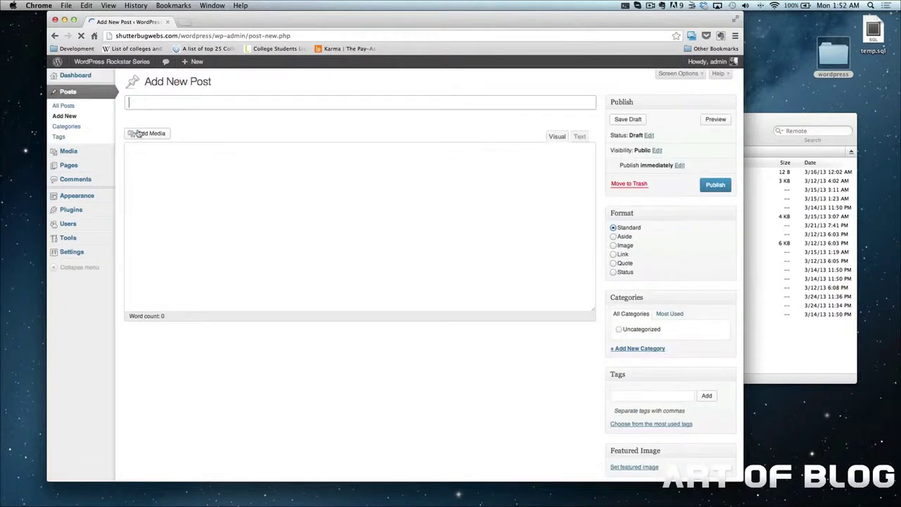
{"action": "left_click", "coordinate": [195, 101]}
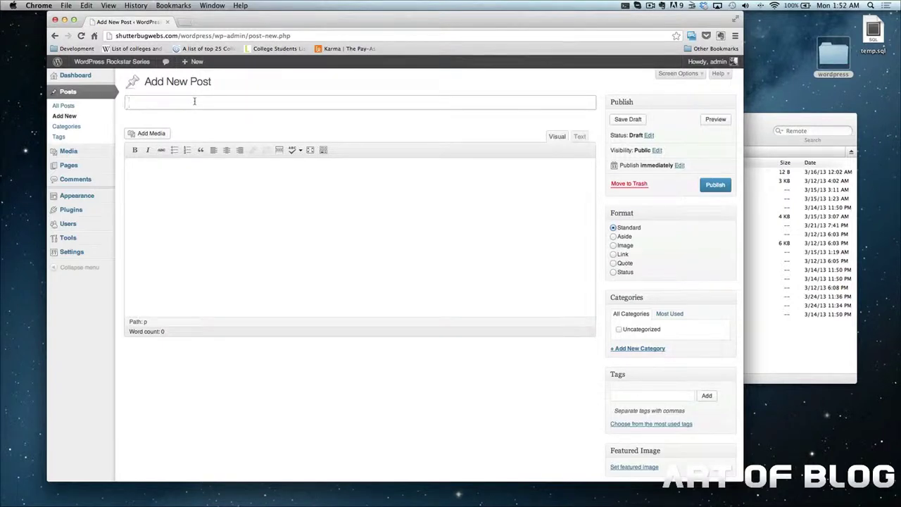
{"action": "left_click", "coordinate": [254, 115]}
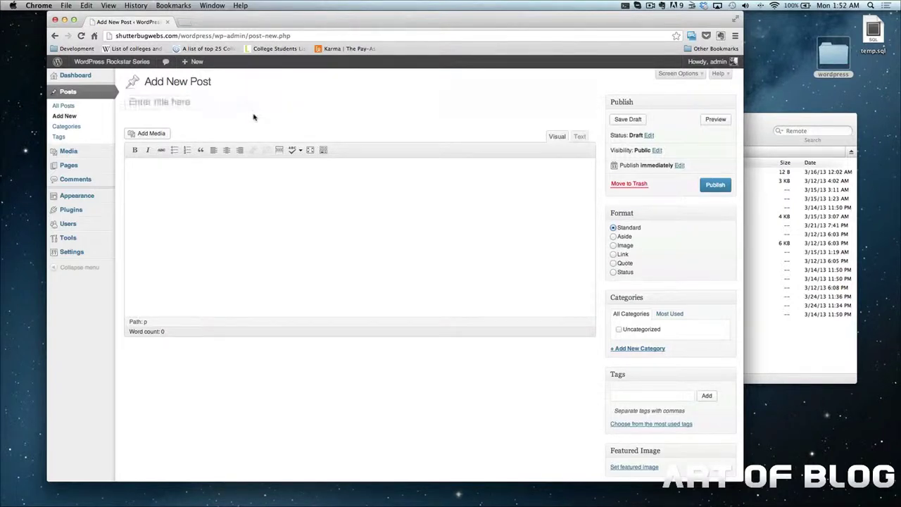
{"action": "left_click", "coordinate": [271, 175]}
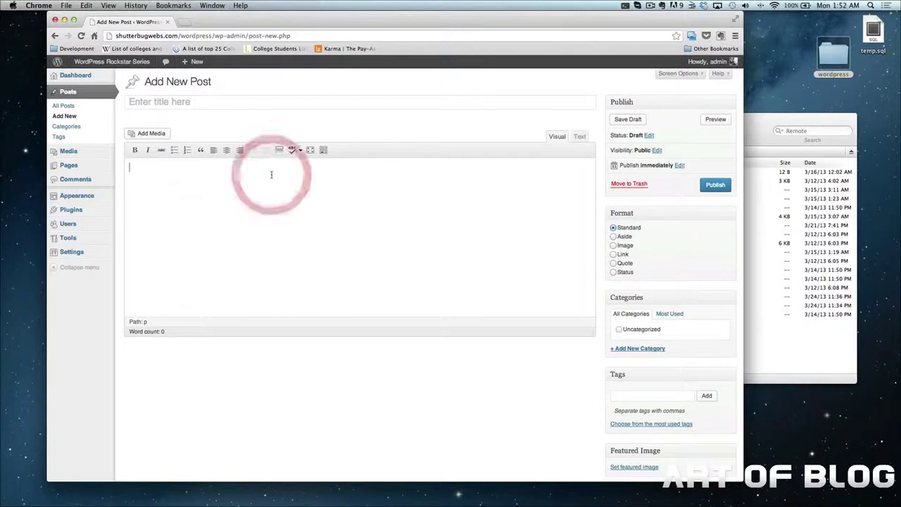
{"action": "left_click", "coordinate": [262, 106]}
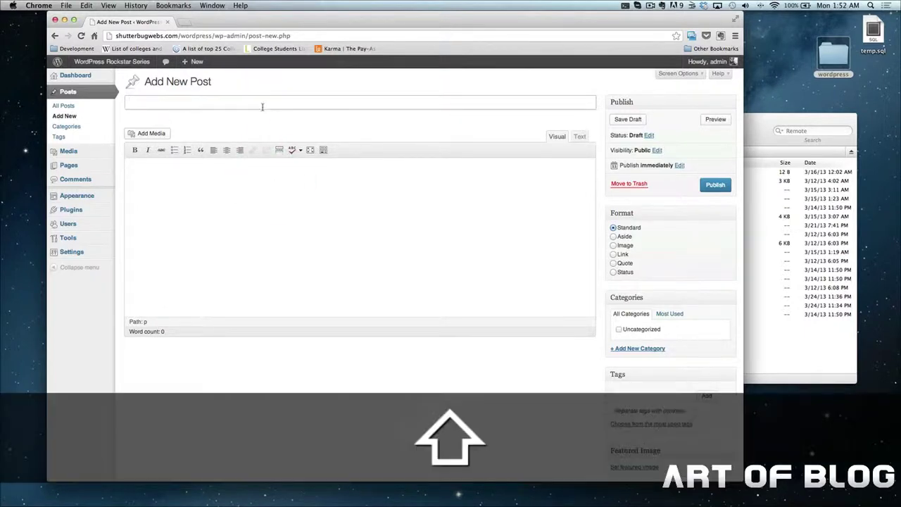
Title the post 'Welcome to the WordPress Rockstar Series!' and write a body calling WordPress a great tool to learn
{"action": "type", "text": "Welcome to the Word"}
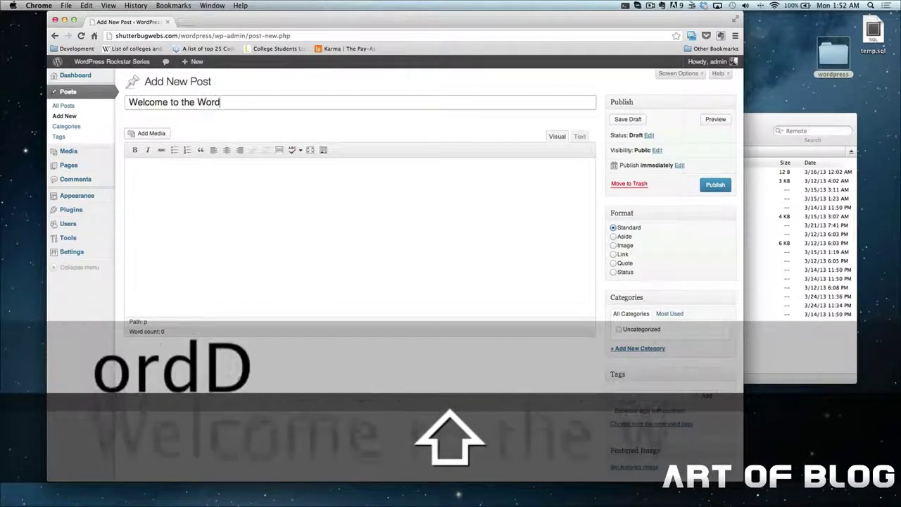
{"action": "type", "text": "Press Rockstar Series!"}
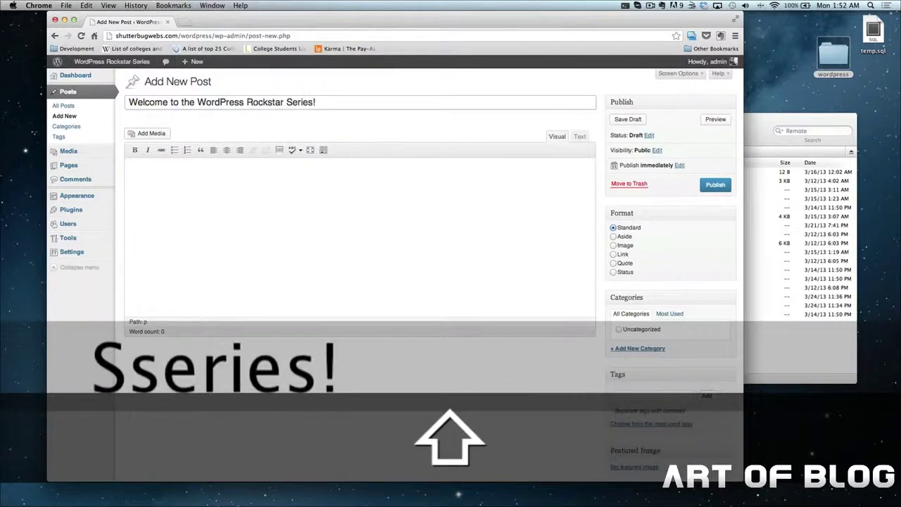
{"action": "key", "text": "Tab"}
{"action": "type", "text": "H"}
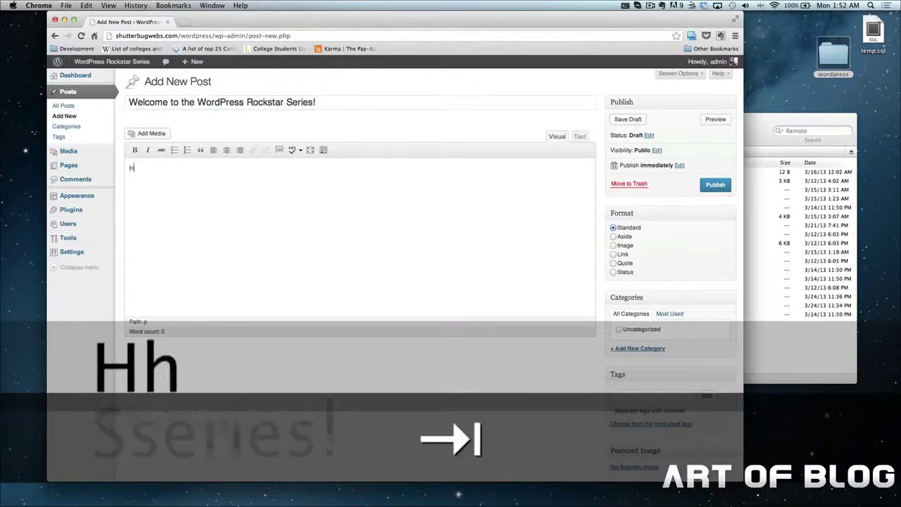
{"action": "type", "text": "ey guys, hope you"}
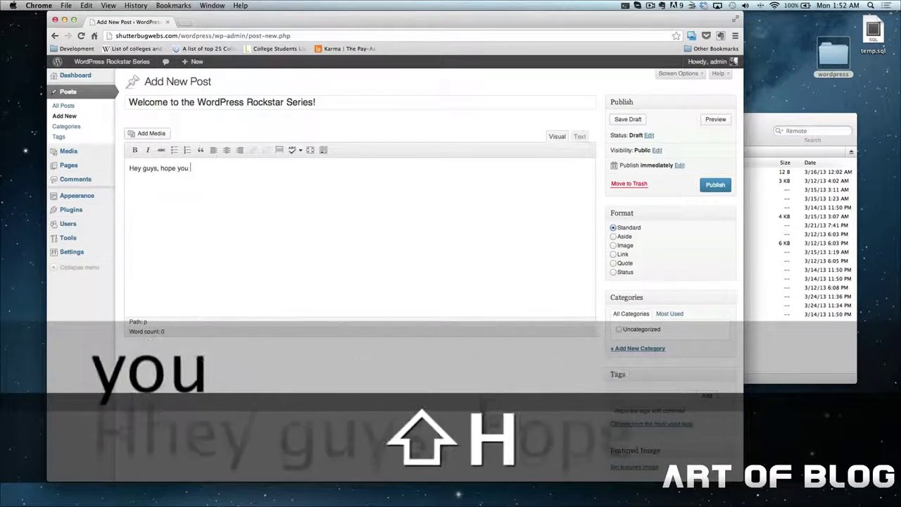
{"action": "type", "text": " are liki"}
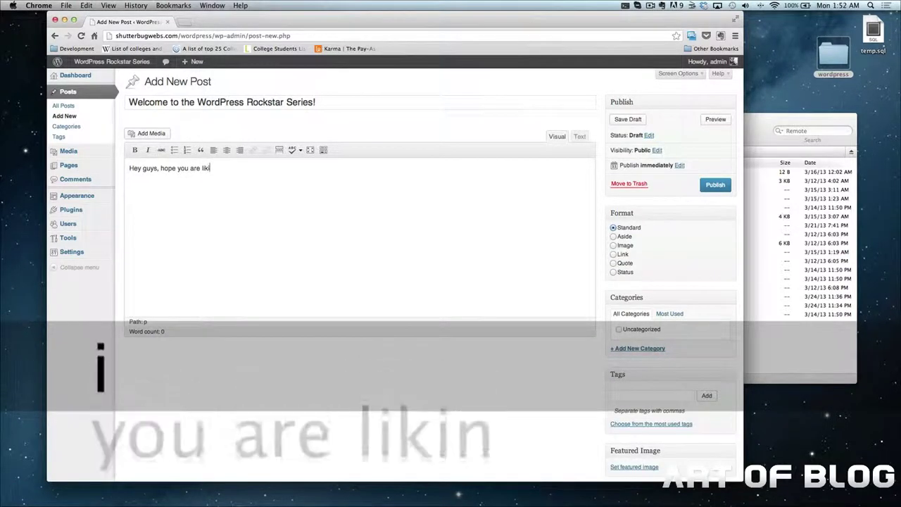
{"action": "type", "text": "ng hte series. I k"}
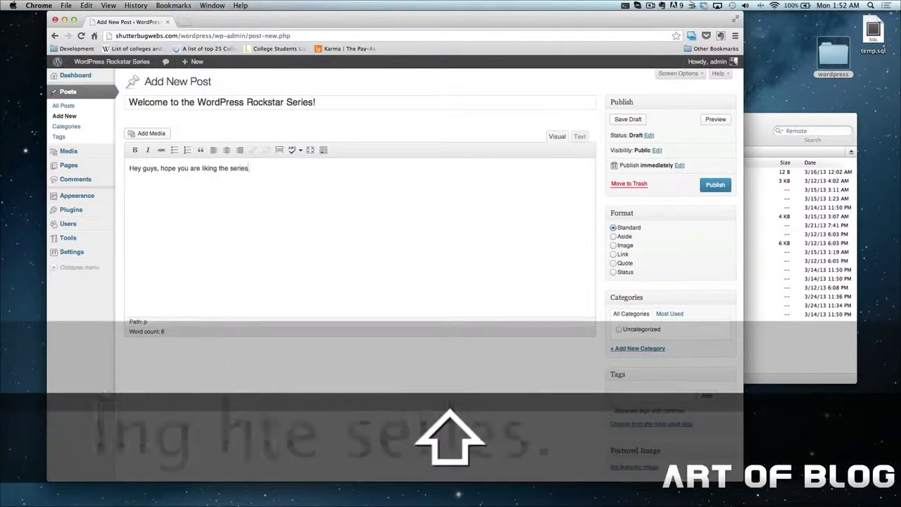
{"action": "key", "text": "BackSpace"}
{"action": "key", "text": "BackSpace"}
{"action": "key", "text": "BackSpace"}
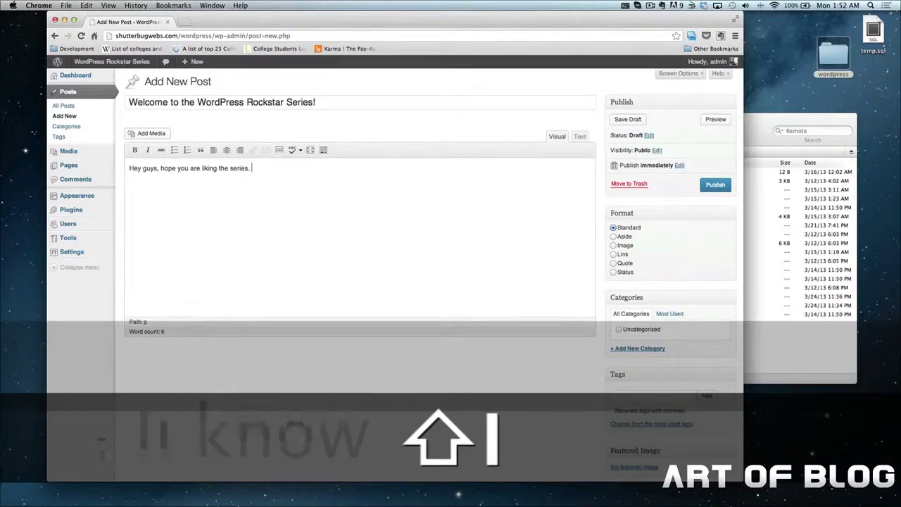
{"action": "type", "text": "WordPRes"}
{"action": "key", "text": "BackSpace"}
{"action": "key", "text": "BackSpace"}
{"action": "key", "text": "BackSpace"}
{"action": "type", "text": "re"}
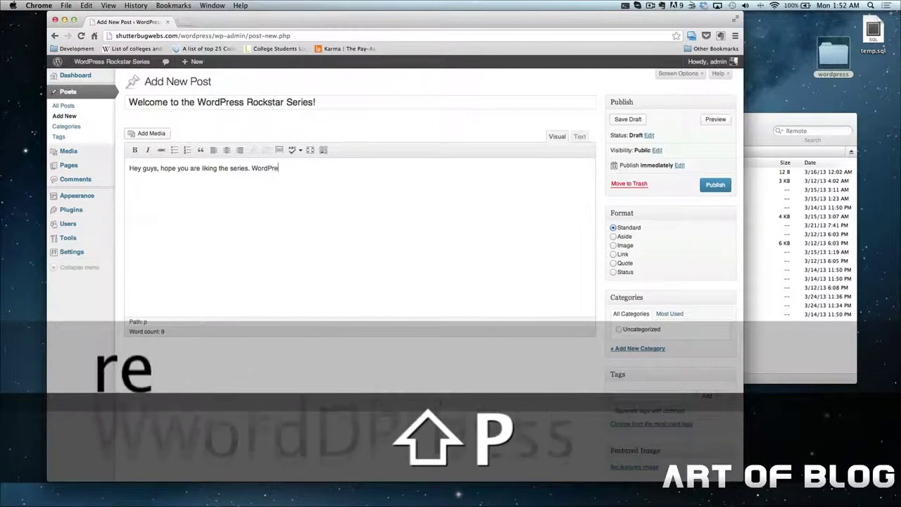
{"action": "type", "text": "ss is a great tool t"}
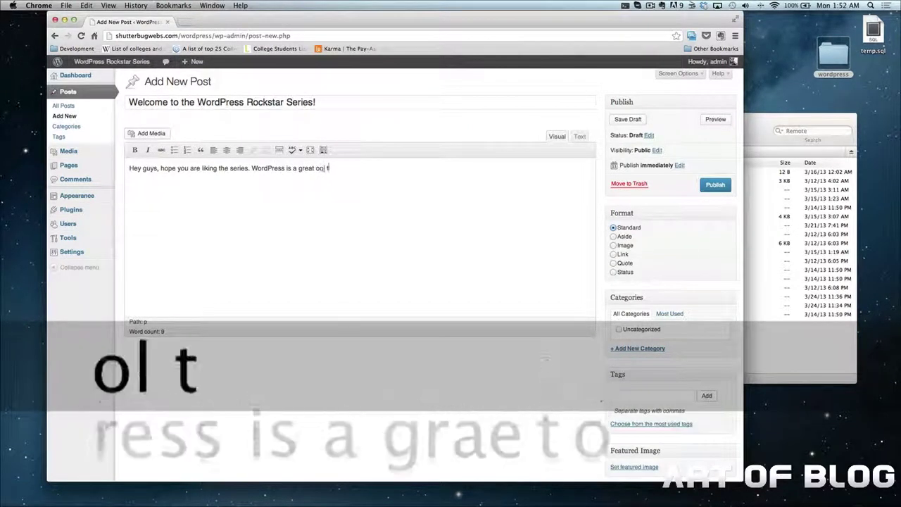
{"action": "key", "text": "BackSpace"}
{"action": "key", "text": "BackSpace"}
{"action": "key", "text": "BackSpace"}
{"action": "key", "text": "BackSpace"}
{"action": "type", "text": "tool "}
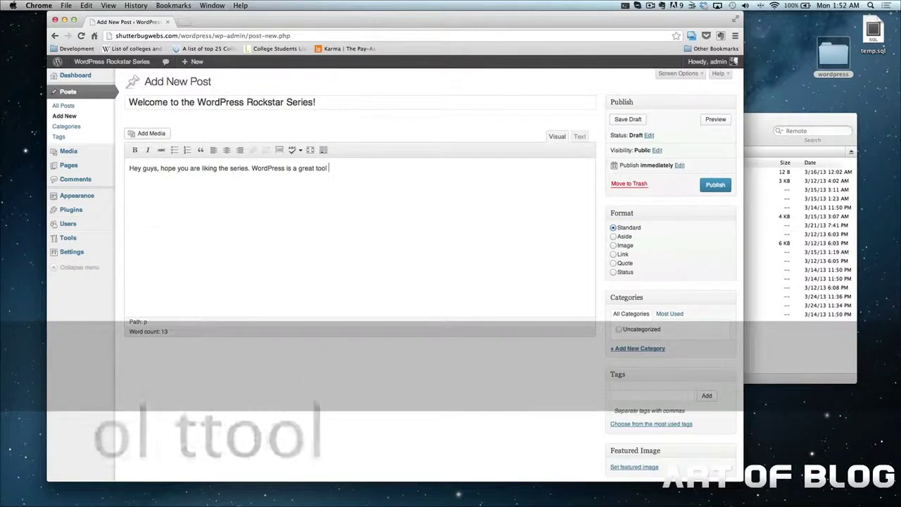
{"action": "type", "text": "to learn for yourself"}
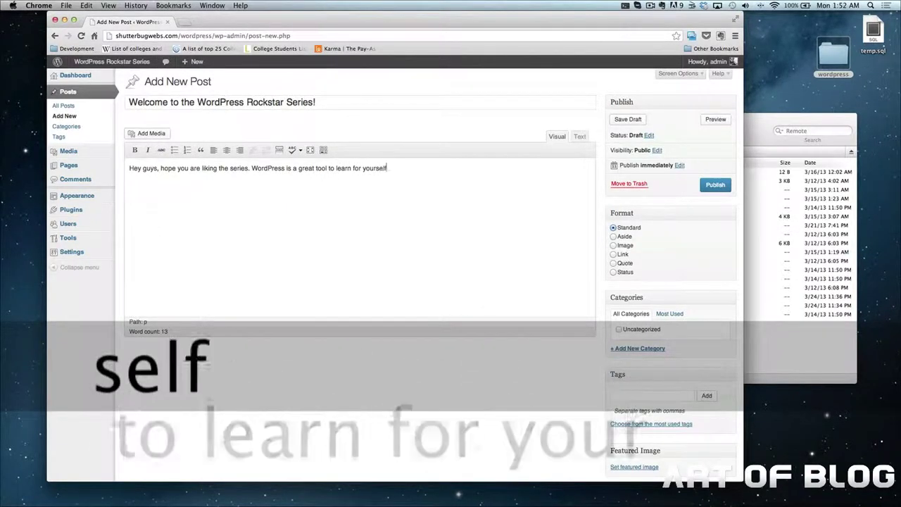
{"action": "type", "text": " and for your business!"}
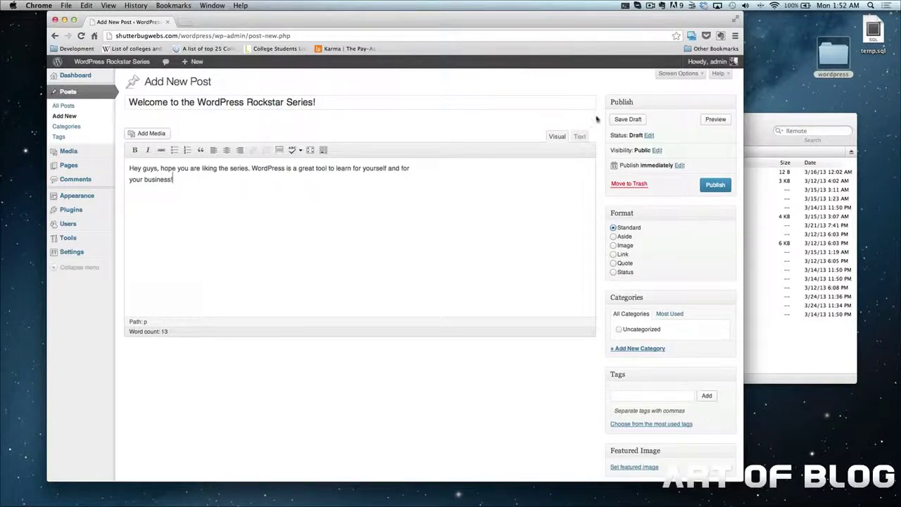
Always allow pop-ups from the site so the post preview can open
{"action": "left_click", "coordinate": [717, 120]}
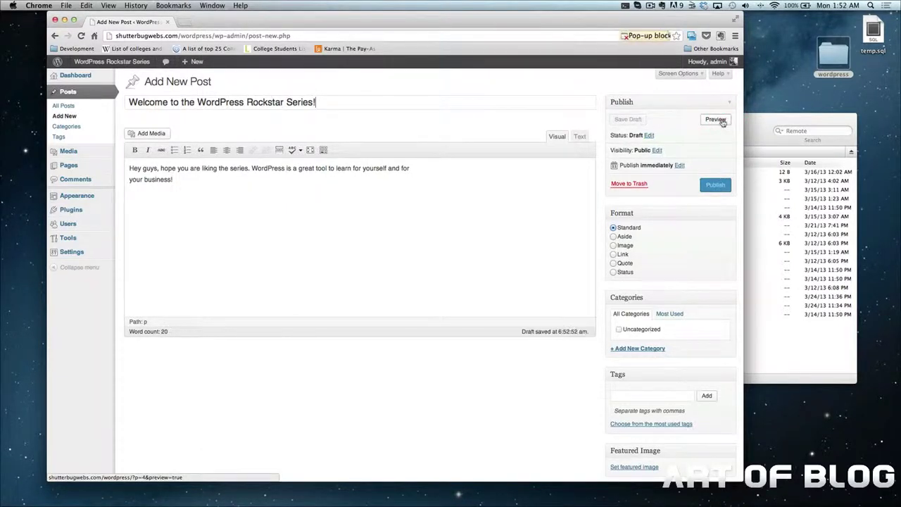
{"action": "left_click", "coordinate": [652, 34]}
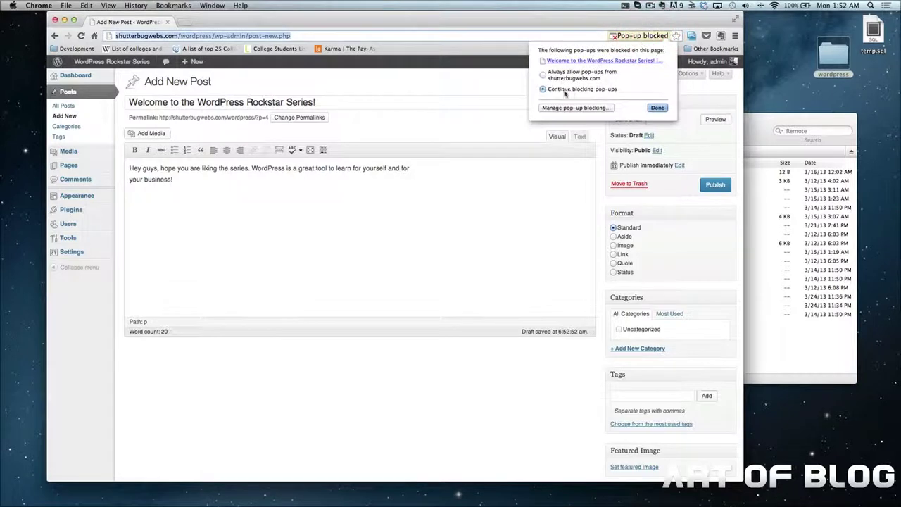
{"action": "left_click", "coordinate": [543, 74]}
{"action": "left_click", "coordinate": [658, 108]}
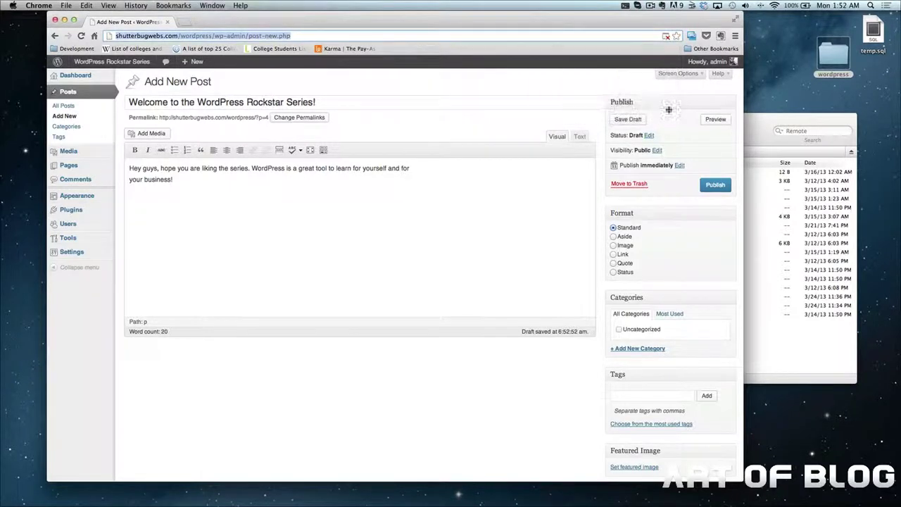
Save the post as a draft and view its preview in a new tab
{"action": "left_click", "coordinate": [718, 121]}
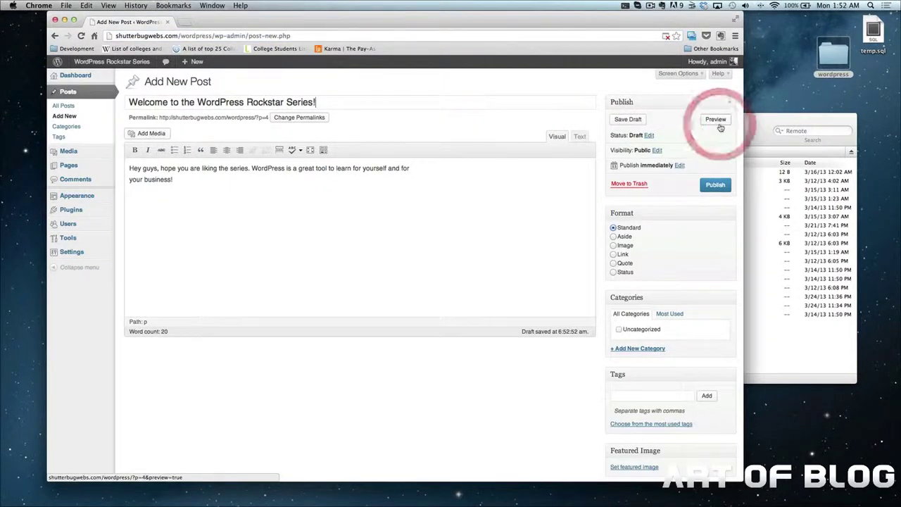
{"action": "left_click", "coordinate": [517, 200]}
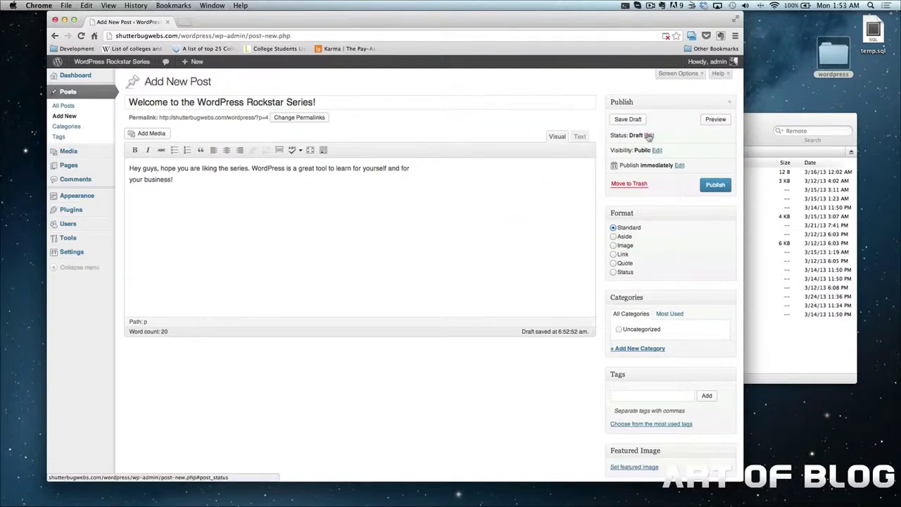
{"action": "left_click", "coordinate": [715, 119]}
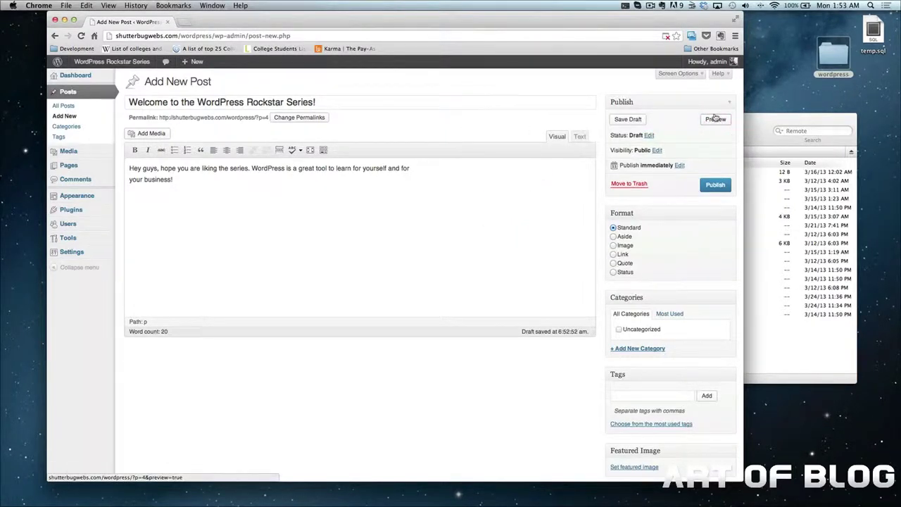
{"action": "left_click", "coordinate": [628, 119]}
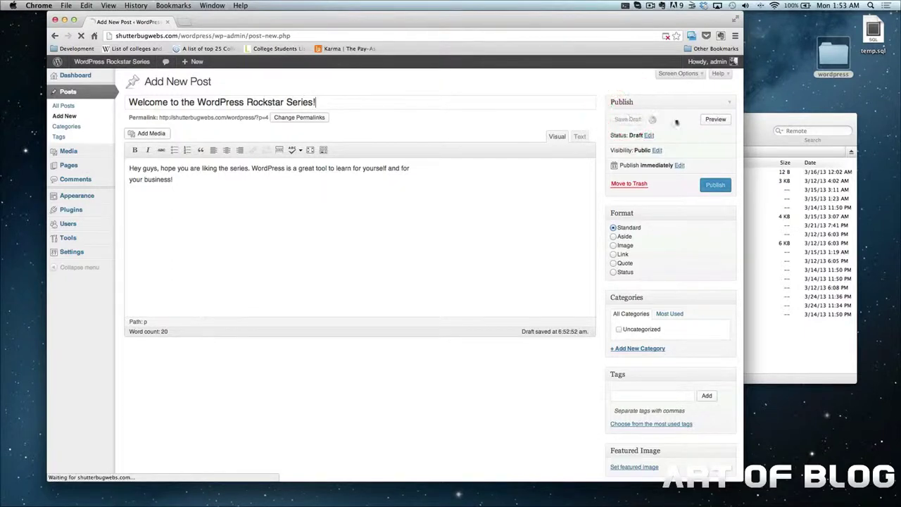
{"action": "left_click", "coordinate": [715, 146]}
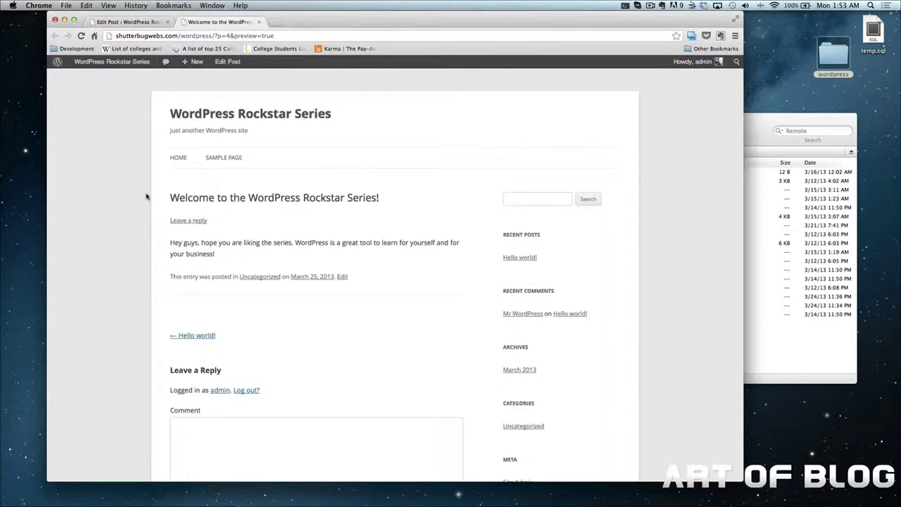
{"action": "scroll", "coordinate": [146, 195], "scroll_direction": "down", "scroll_amount": 3}
{"action": "scroll", "coordinate": [146, 196], "scroll_direction": "up", "scroll_amount": 5}
Close the preview and open the post's publish date settings, currently Mar 25, 2013 at 06:53
{"action": "left_click", "coordinate": [258, 22]}
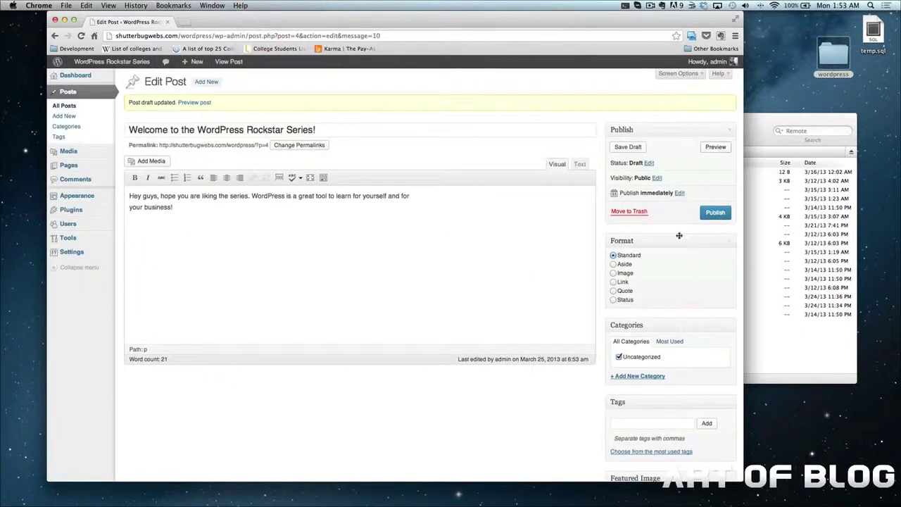
{"action": "left_click", "coordinate": [711, 221]}
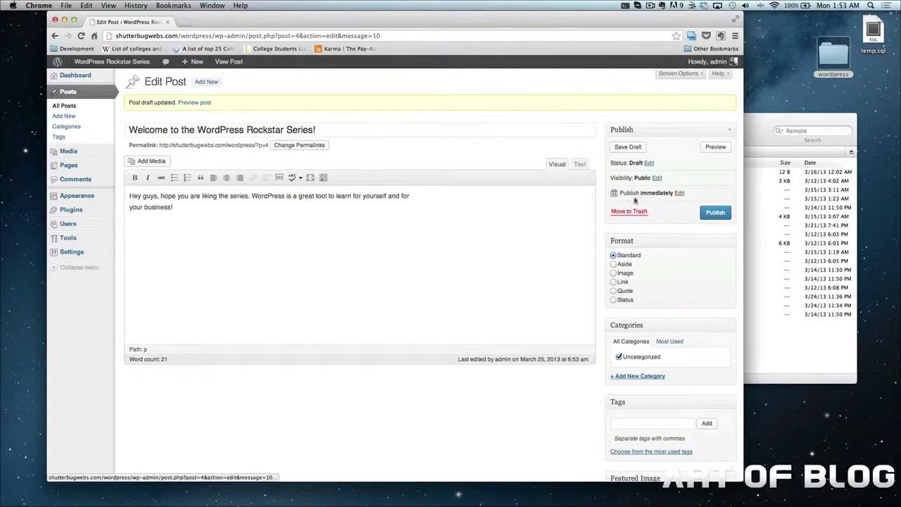
{"action": "left_click", "coordinate": [679, 193]}
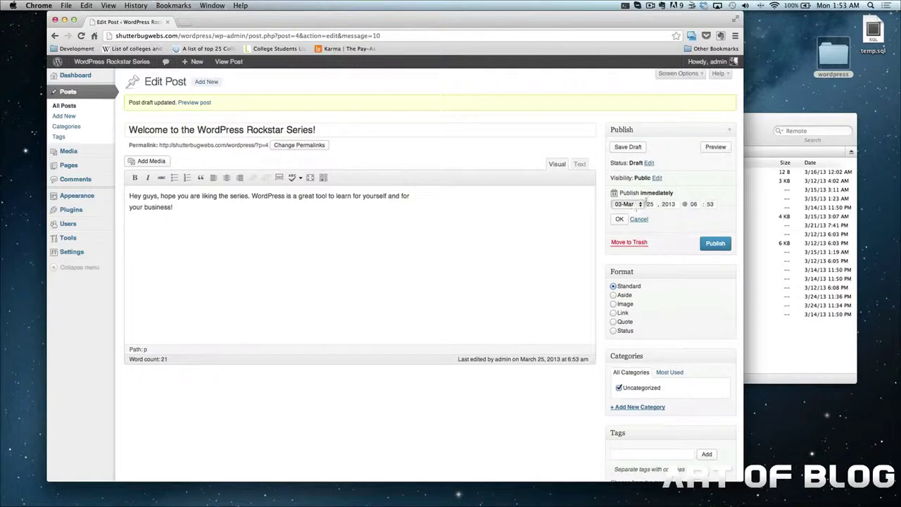
Change the publish month to 07-Jul, schedule the post for Jul 25, 2013, and open Add Media
{"action": "left_click", "coordinate": [640, 204]}
{"action": "left_click", "coordinate": [627, 237]}
{"action": "left_click", "coordinate": [685, 246]}
{"action": "left_click", "coordinate": [620, 219]}
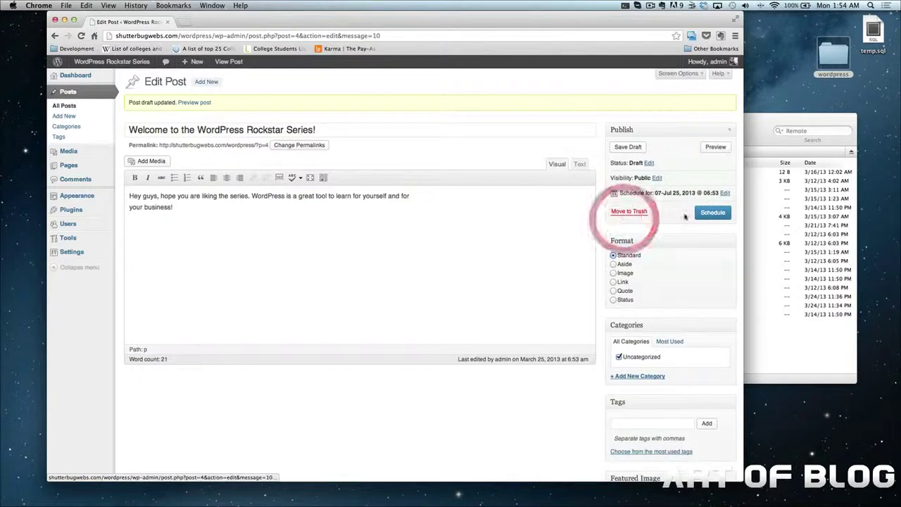
{"action": "left_click", "coordinate": [708, 213]}
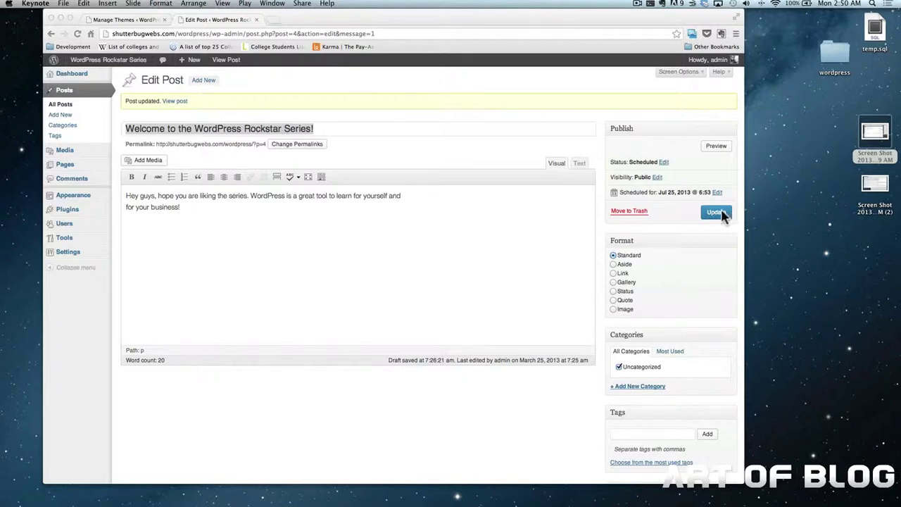
{"action": "left_click", "coordinate": [145, 162]}
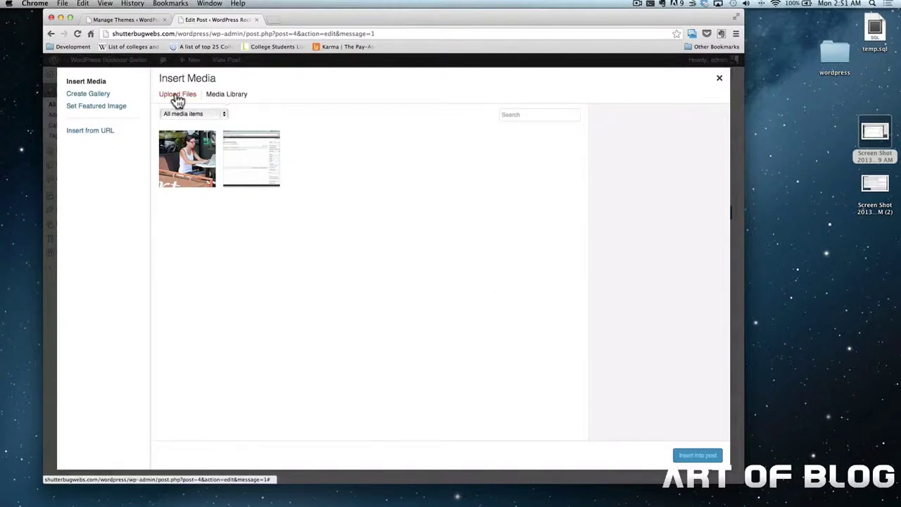
Upload the Screen Shot file from the desktop into the media library by dragging it in
{"action": "left_click", "coordinate": [178, 95]}
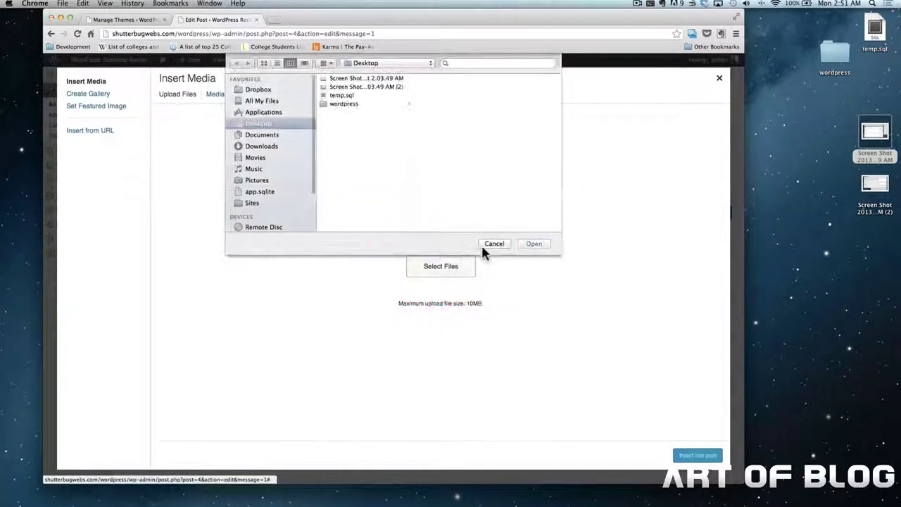
{"action": "left_click", "coordinate": [492, 243]}
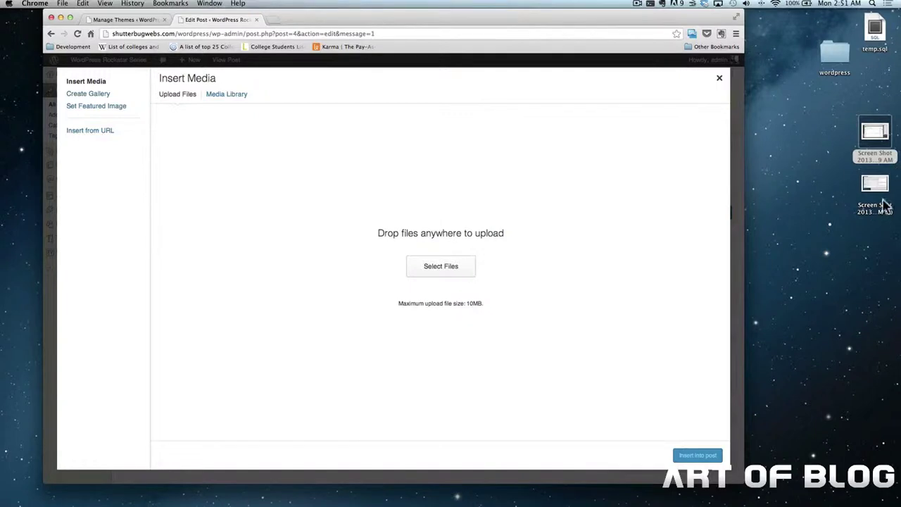
{"action": "left_click_drag", "start_coordinate": [865, 149], "coordinate": [412, 260]}
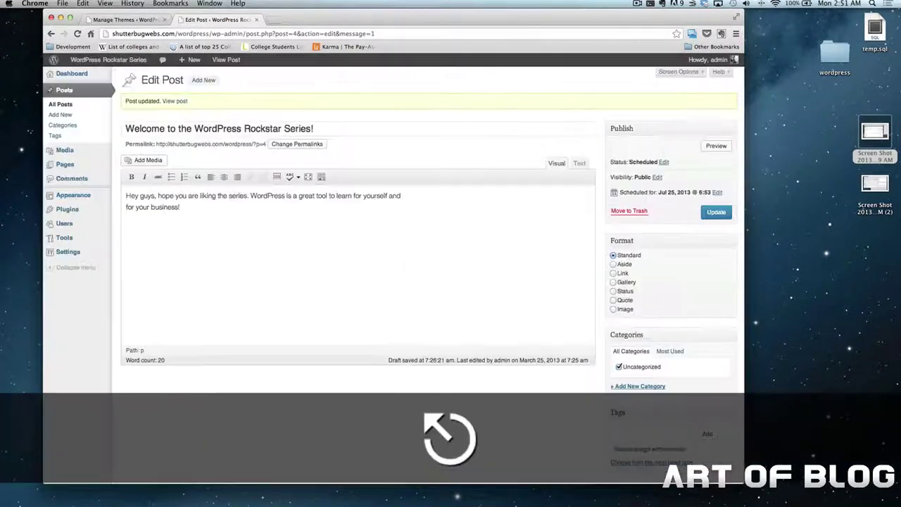
Search the plugin directory for 'photodropper', then install and activate PhotoDropper 2.1
{"action": "mouse_move", "coordinate": [54, 239]}
{"action": "mouse_move", "coordinate": [80, 216]}
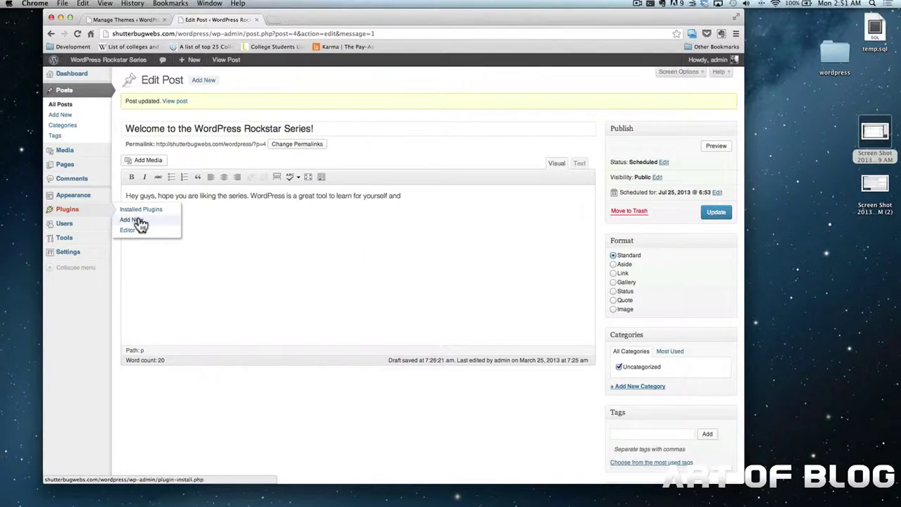
{"action": "left_click", "coordinate": [137, 221]}
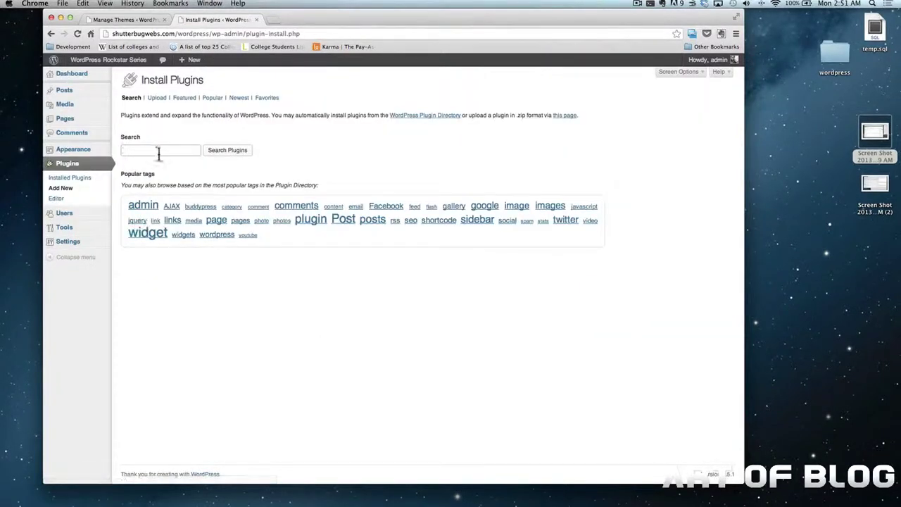
{"action": "left_click", "coordinate": [174, 148]}
{"action": "type", "text": "ph"}
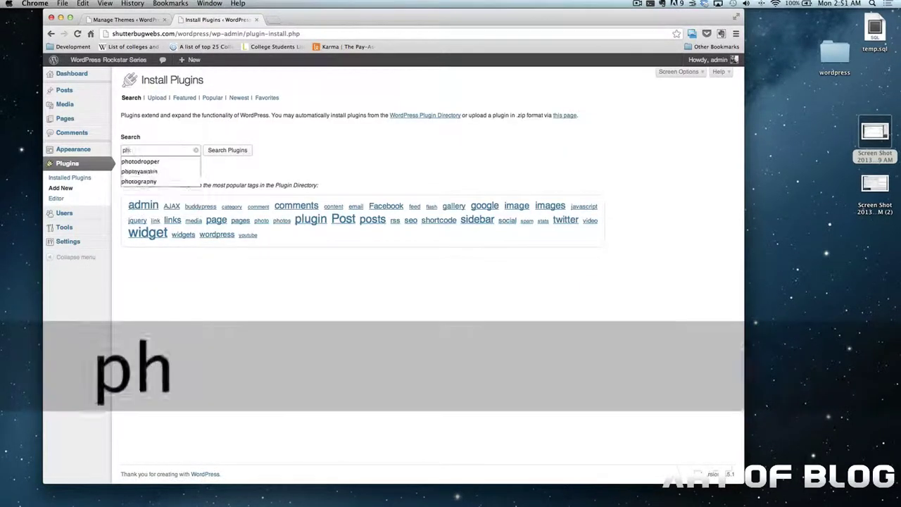
{"action": "type", "text": "otodropper"}
{"action": "key", "text": "Return"}
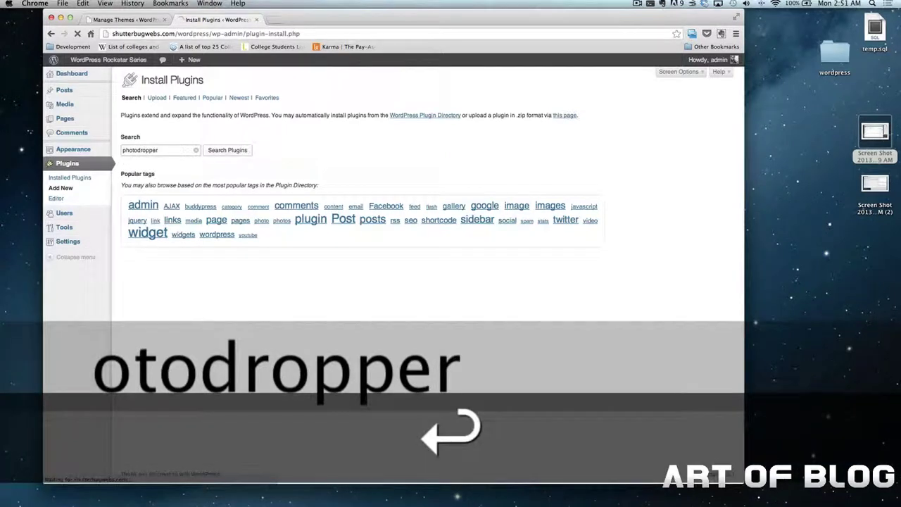
{"action": "left_click", "coordinate": [167, 161]}
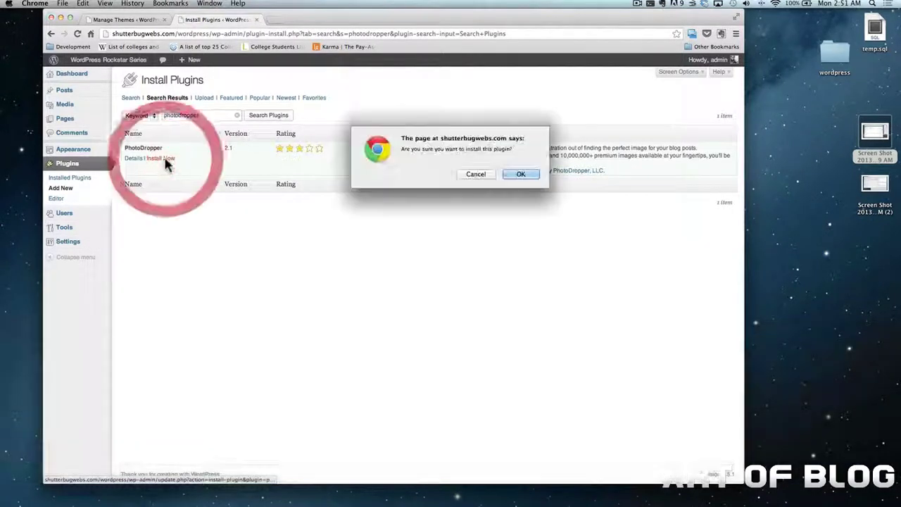
{"action": "left_click", "coordinate": [521, 175]}
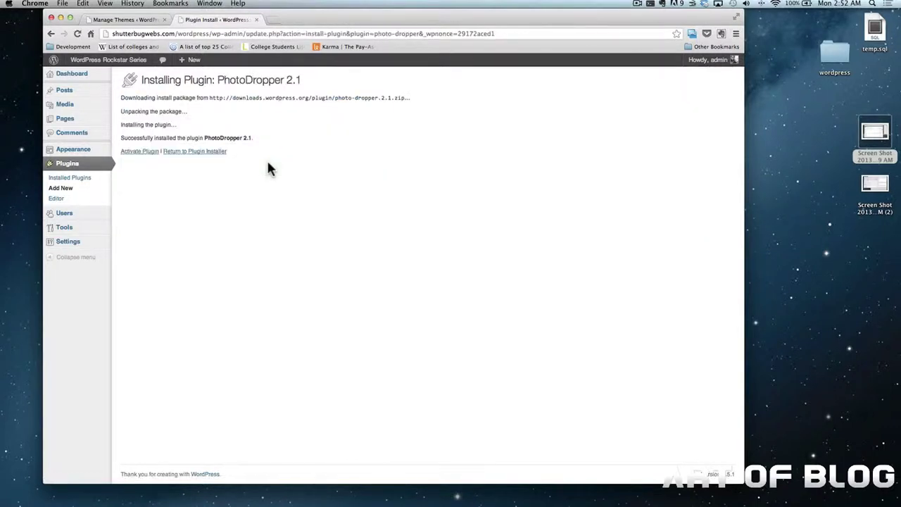
{"action": "left_click", "coordinate": [151, 152]}
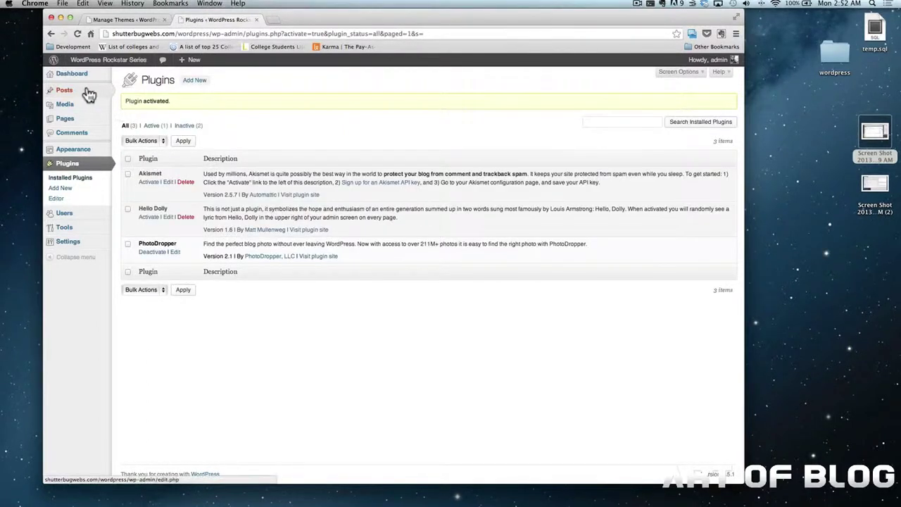
{"action": "left_click", "coordinate": [89, 93]}
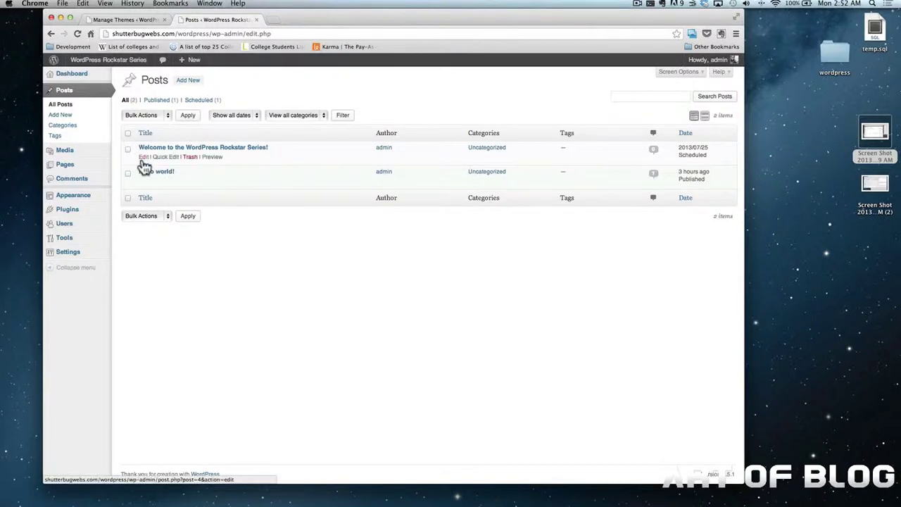
Edit the Rockstar Series welcome post and launch PhotoDropper from its editor
{"action": "left_click", "coordinate": [143, 158]}
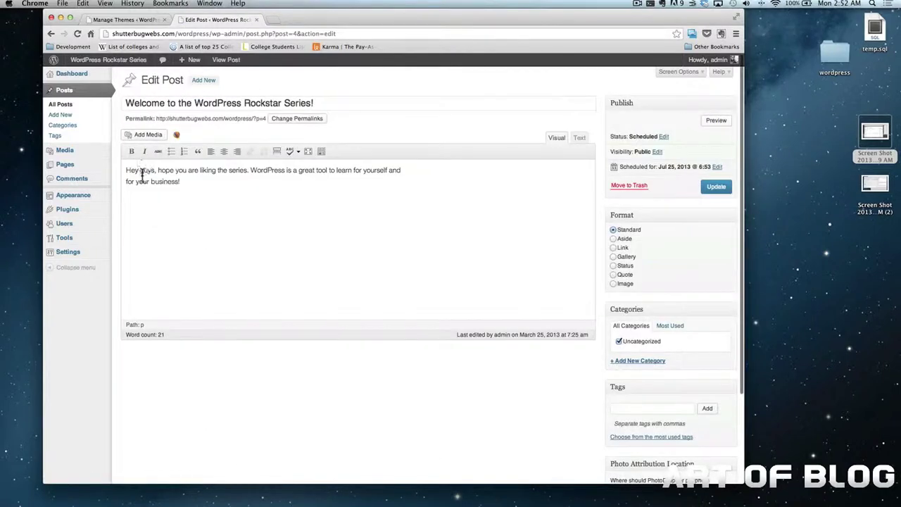
{"action": "left_click", "coordinate": [176, 136]}
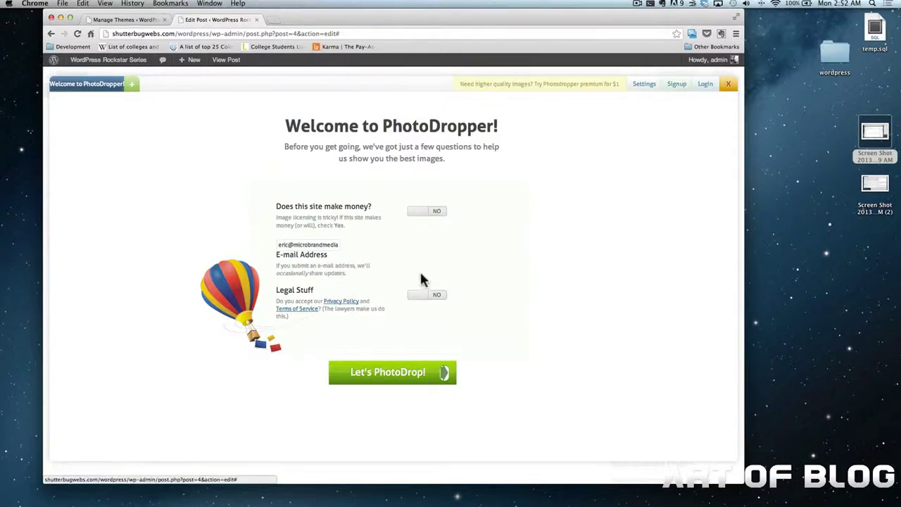
Accept PhotoDropper's terms and search its free photos for 'blogging'
{"action": "left_click", "coordinate": [418, 296]}
{"action": "left_click", "coordinate": [422, 371]}
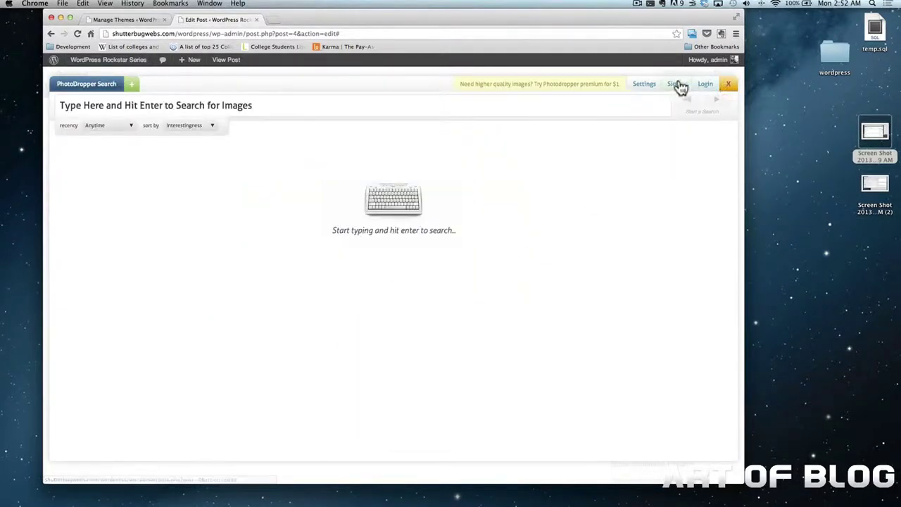
{"action": "left_click", "coordinate": [418, 112]}
{"action": "type", "text": "blogging"}
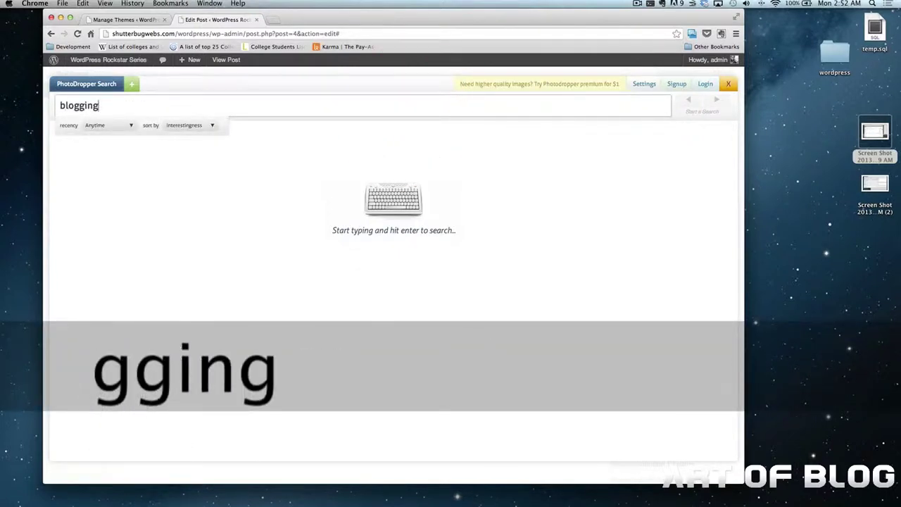
{"action": "key", "text": "Return"}
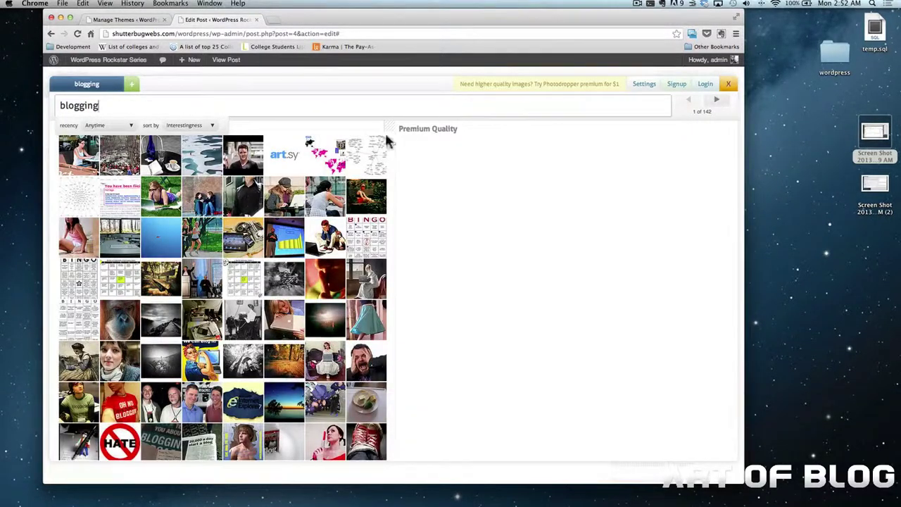
Add the woman-at-a-laptop photo to the post, saving it as catching_up_on_email.jpg
{"action": "mouse_move", "coordinate": [83, 161]}
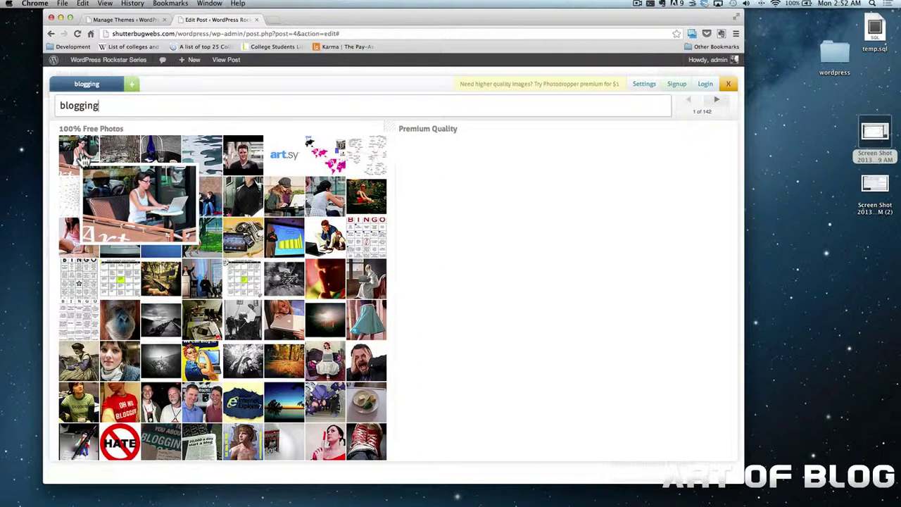
{"action": "mouse_move", "coordinate": [70, 405]}
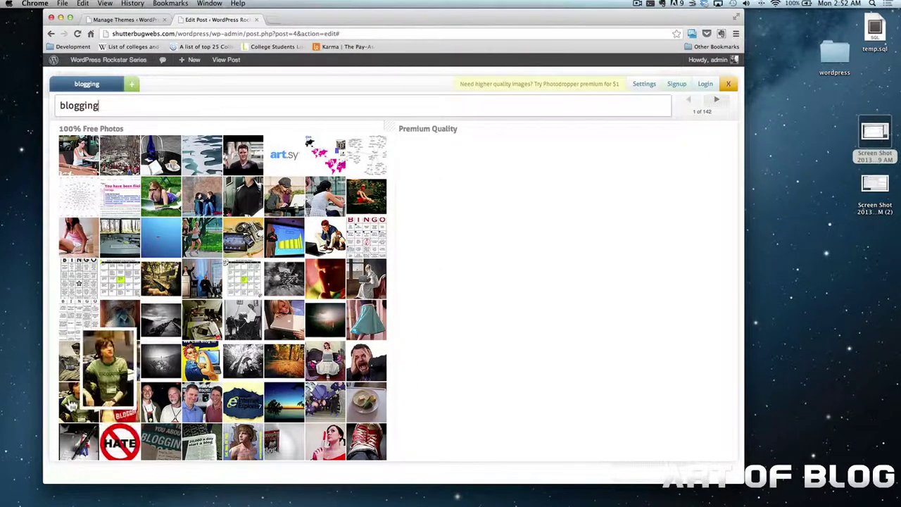
{"action": "mouse_move", "coordinate": [122, 417]}
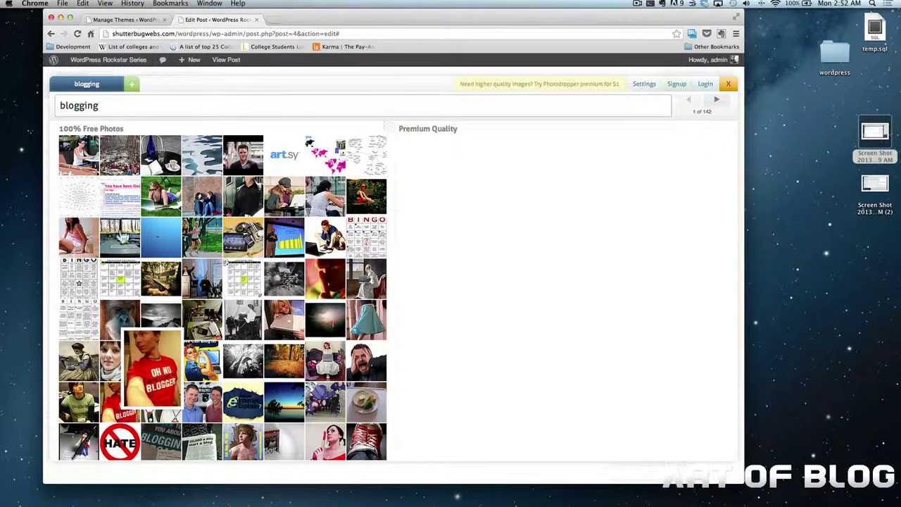
{"action": "left_click", "coordinate": [77, 159]}
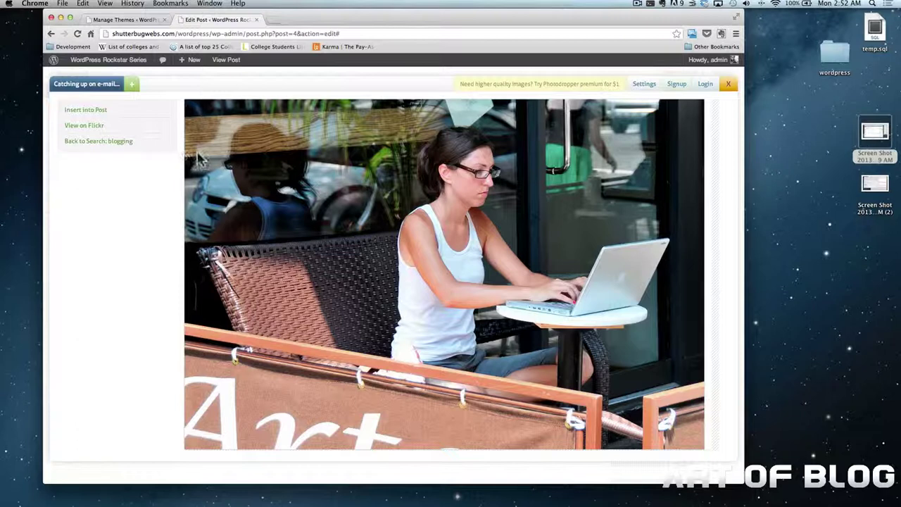
{"action": "left_click", "coordinate": [86, 112]}
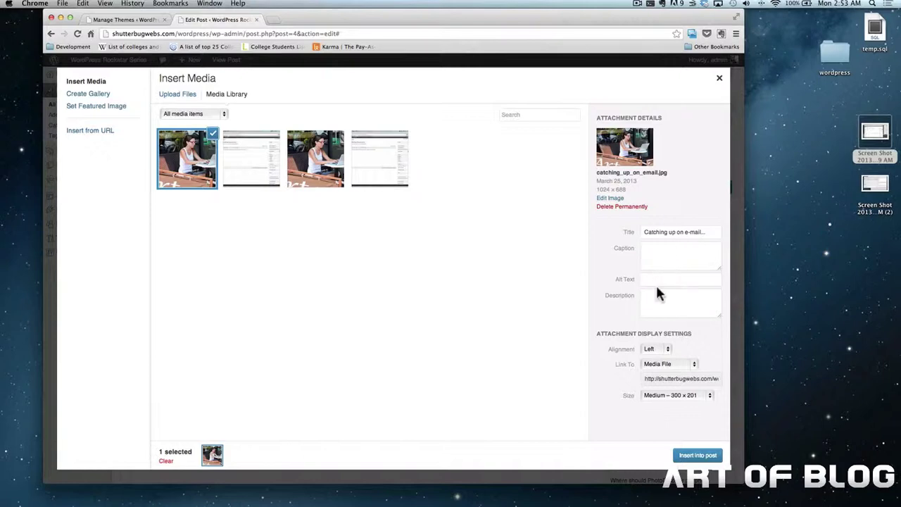
Give the photo the caption 'Hello, this is from photodropper.' and alt text 'Photodropper WordPress Pluin'
{"action": "left_click", "coordinate": [657, 261]}
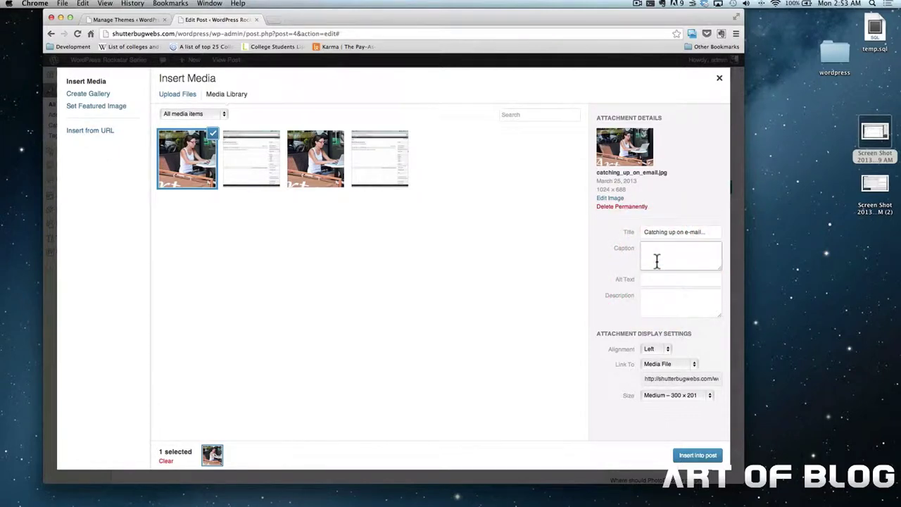
{"action": "type", "text": "Hello, this is"}
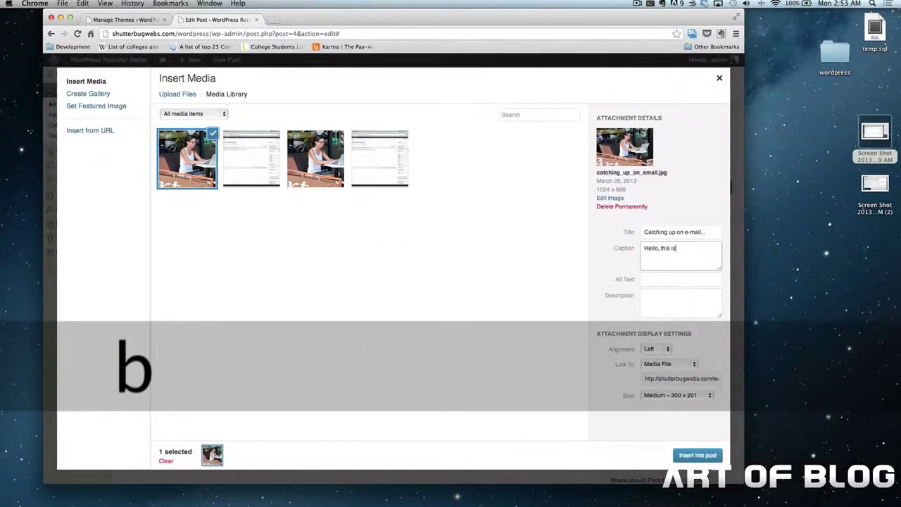
{"action": "type", "text": " bfrom photodropper."}
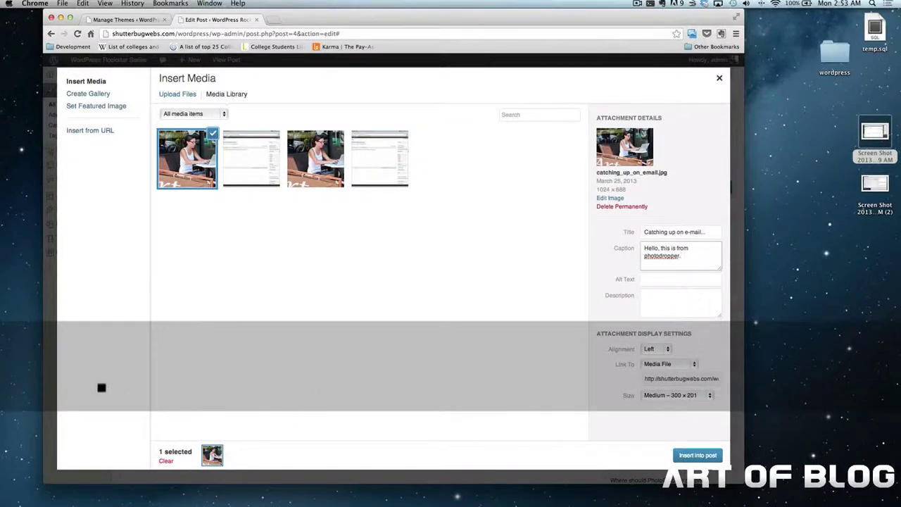
{"action": "key", "text": "Tab"}
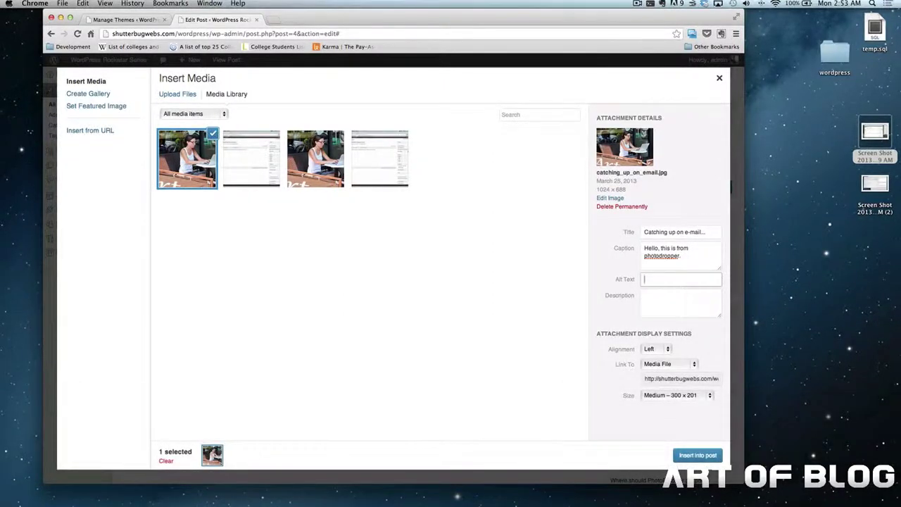
{"action": "key", "text": "shift"}
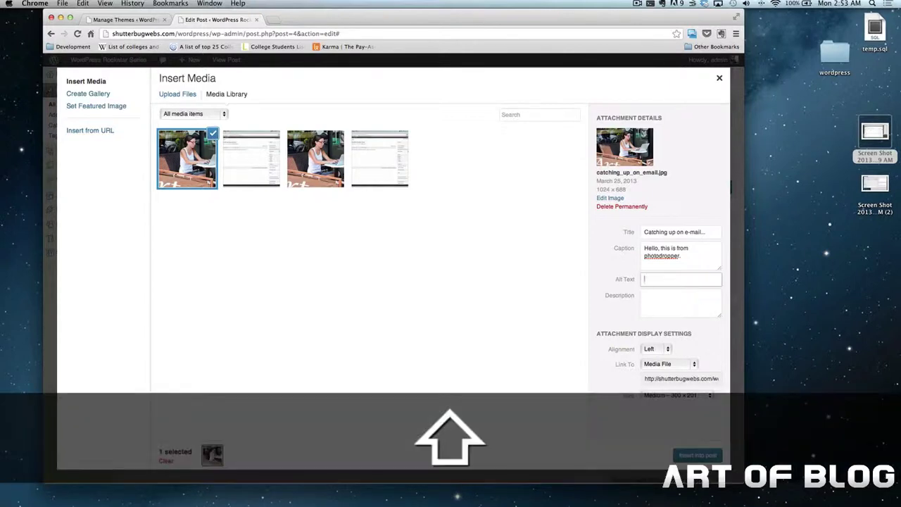
{"action": "type", "text": "Photodropper"}
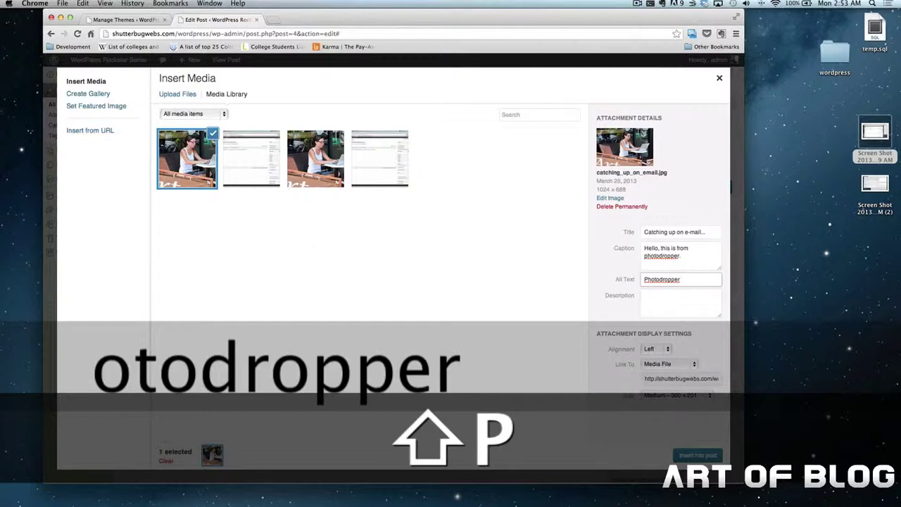
{"action": "type", "text": " WordPress Plu"}
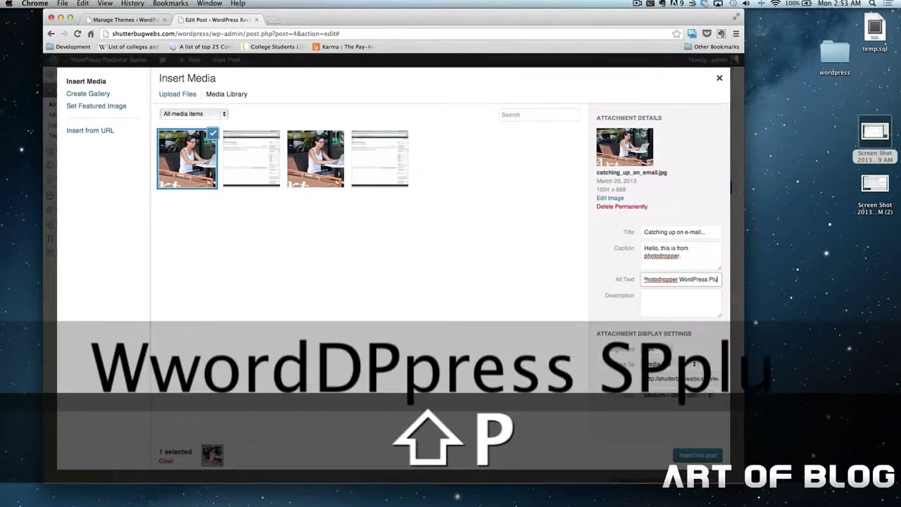
{"action": "type", "text": "in"}
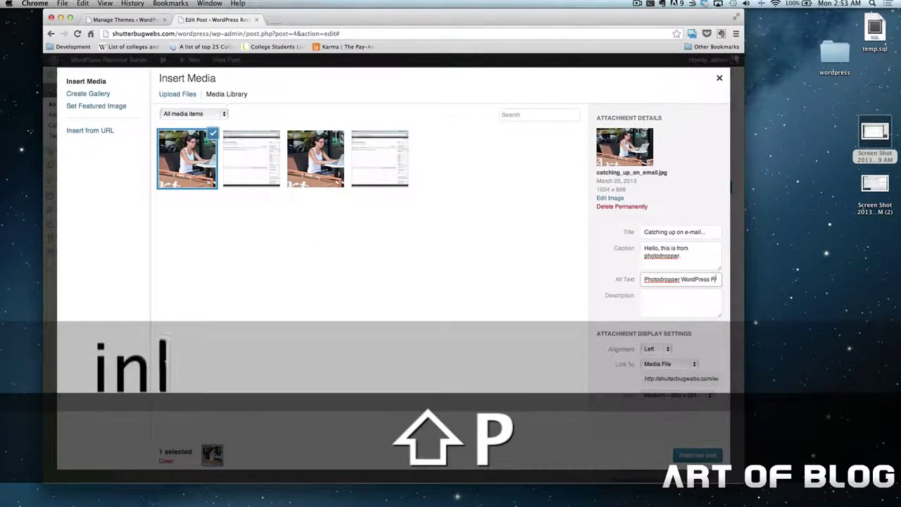
{"action": "key", "text": "Tab"}
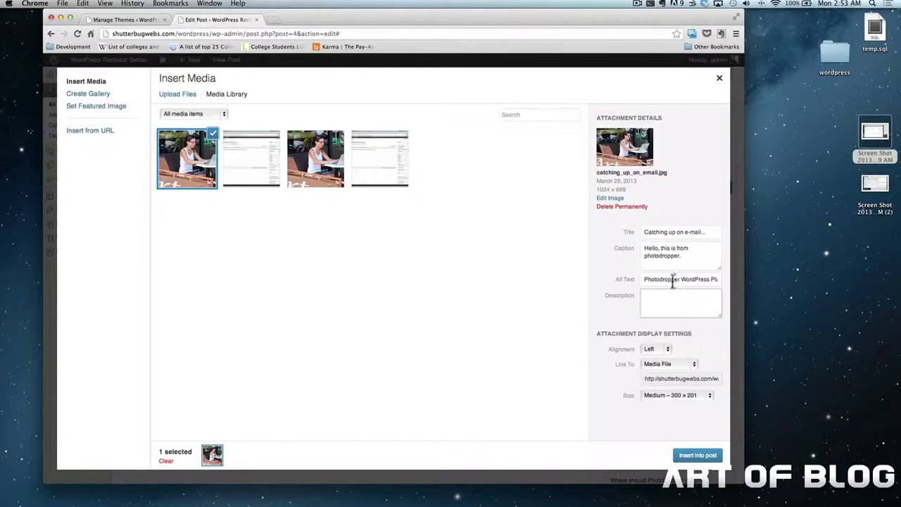
Keep the image aligned Left, set its link to None, and insert it into the post
{"action": "left_click", "coordinate": [657, 349]}
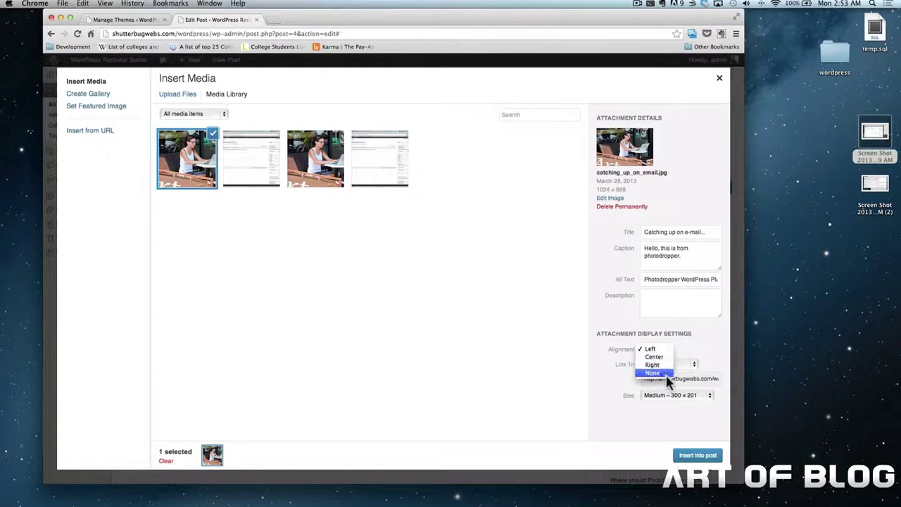
{"action": "left_click", "coordinate": [614, 367]}
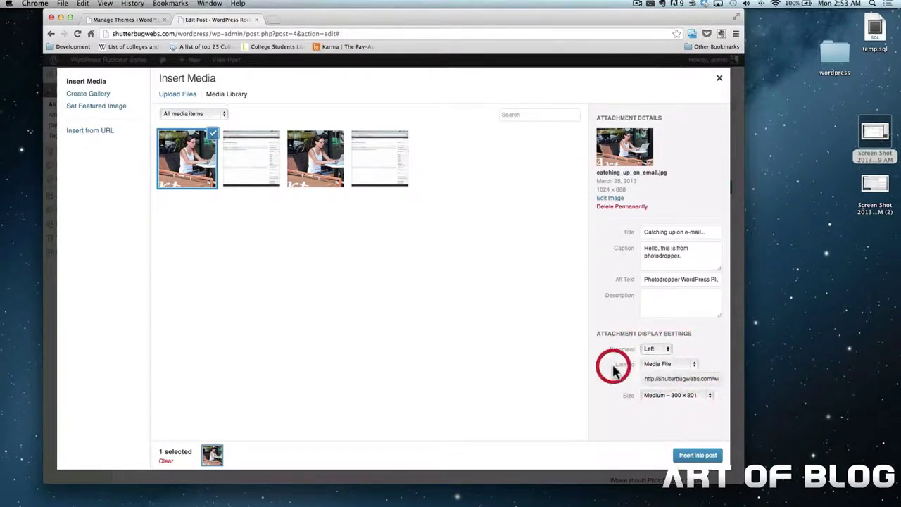
{"action": "left_click", "coordinate": [660, 367]}
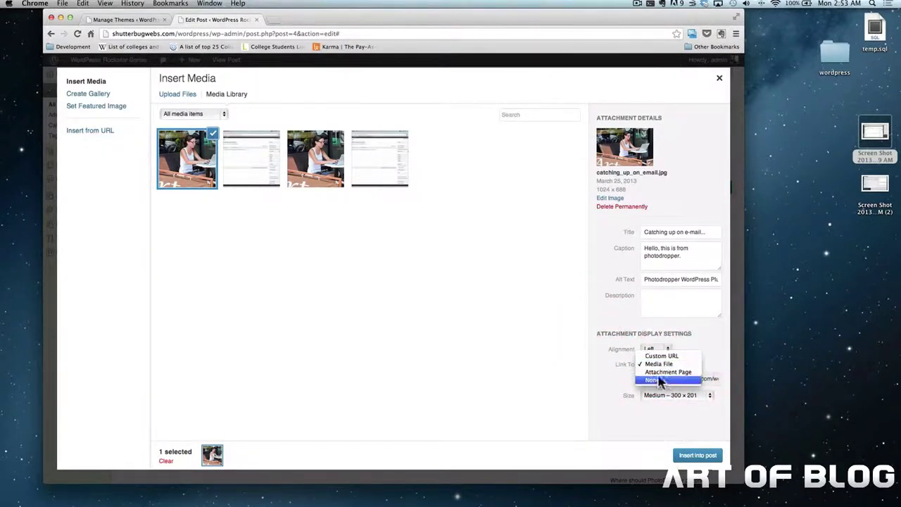
{"action": "left_click", "coordinate": [660, 383]}
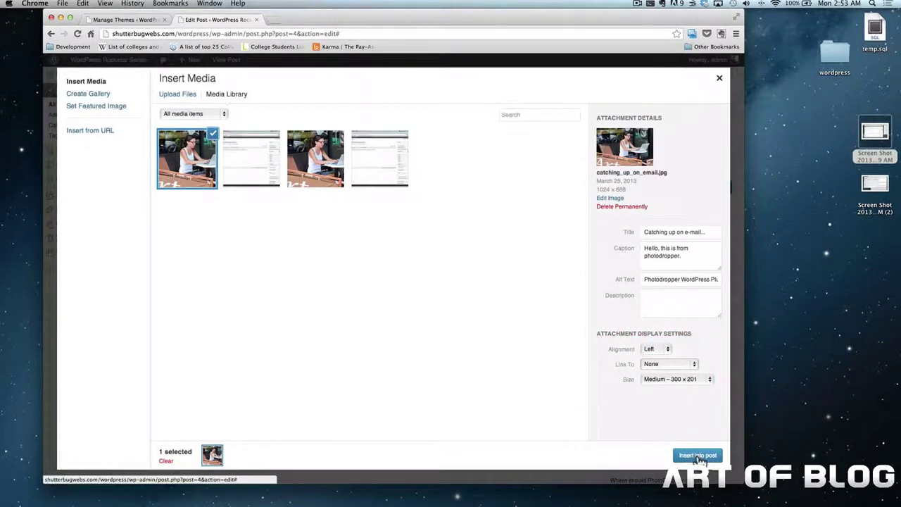
{"action": "left_click", "coordinate": [712, 455]}
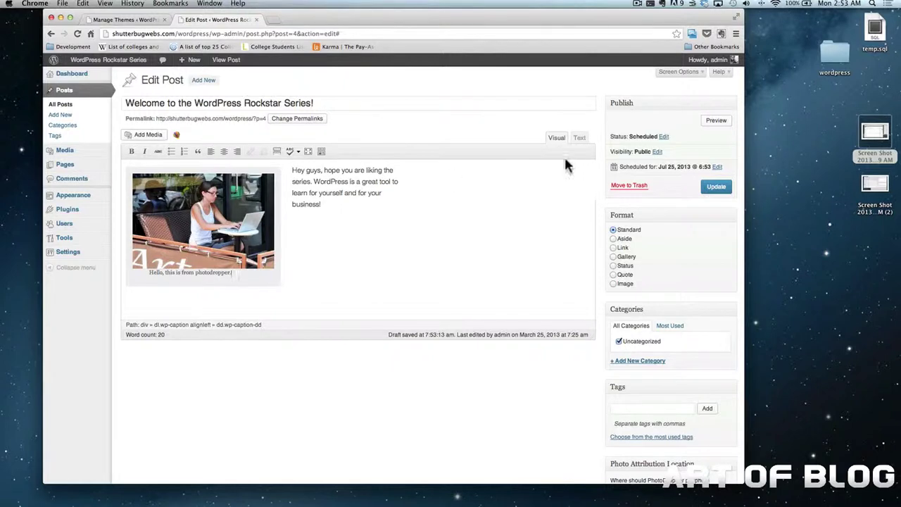
Update the post, scroll through its preview in a new tab, then close the preview
{"action": "left_click", "coordinate": [713, 188]}
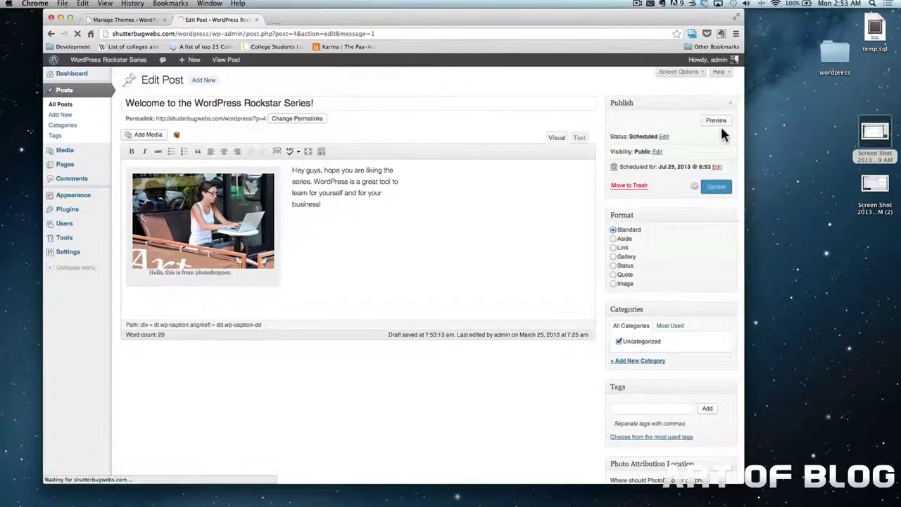
{"action": "left_click", "coordinate": [711, 146]}
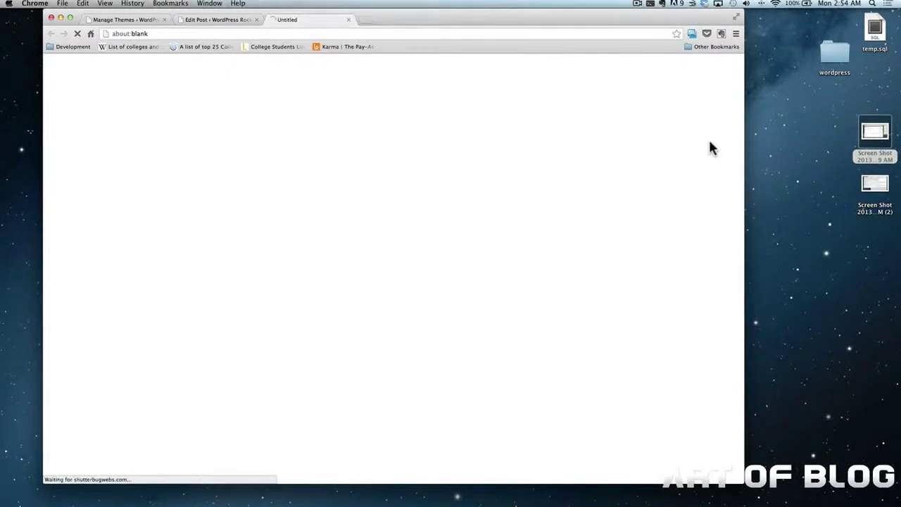
{"action": "scroll", "coordinate": [518, 228], "scroll_direction": "down", "scroll_amount": 5}
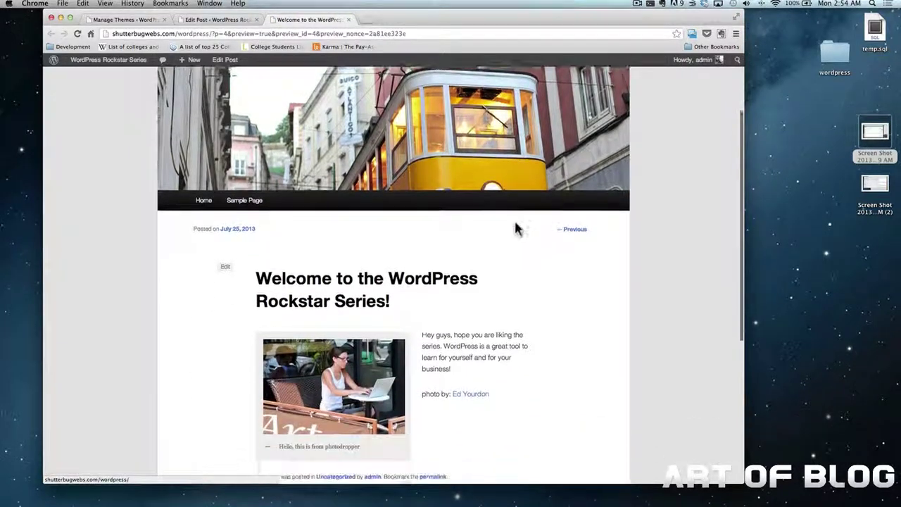
{"action": "scroll", "coordinate": [514, 218], "scroll_direction": "down", "scroll_amount": 2}
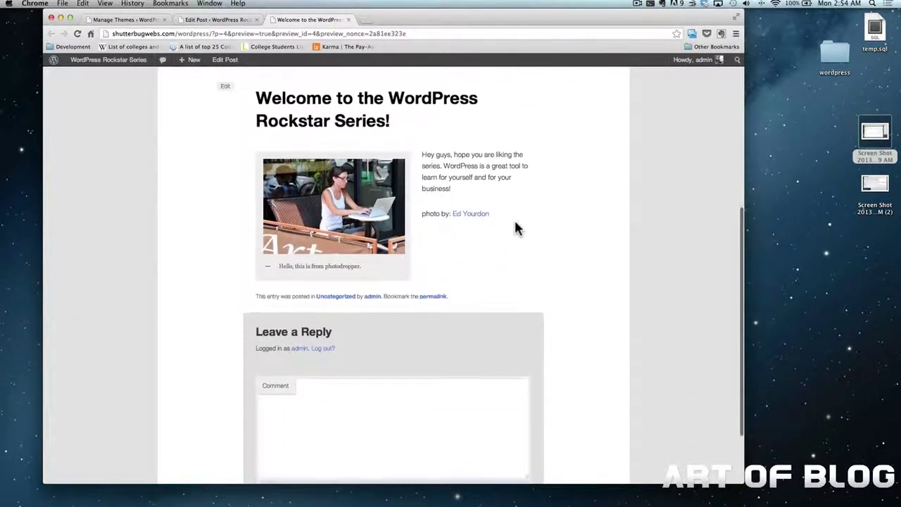
{"action": "key", "text": "super+w"}
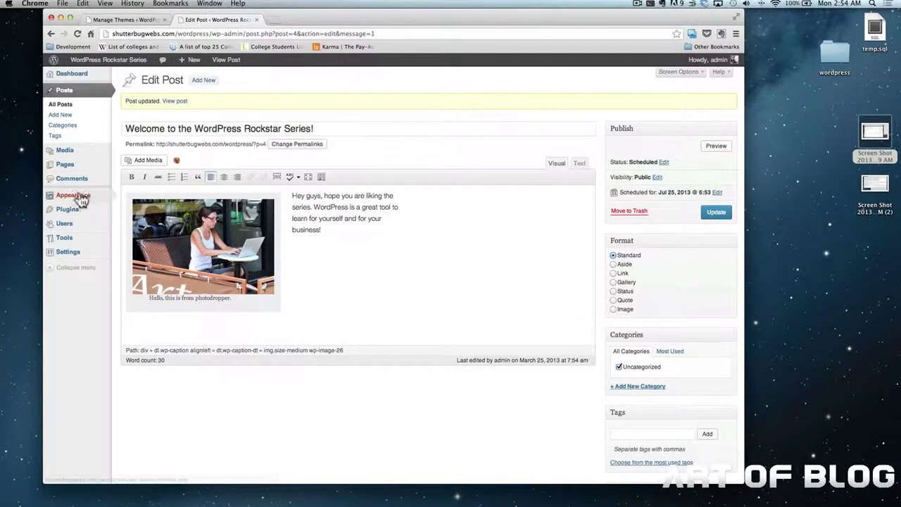
Under Appearance > Themes > Install Themes, tick the Light and Right Sidebar feature filters
{"action": "mouse_move", "coordinate": [76, 197]}
{"action": "left_click", "coordinate": [139, 198]}
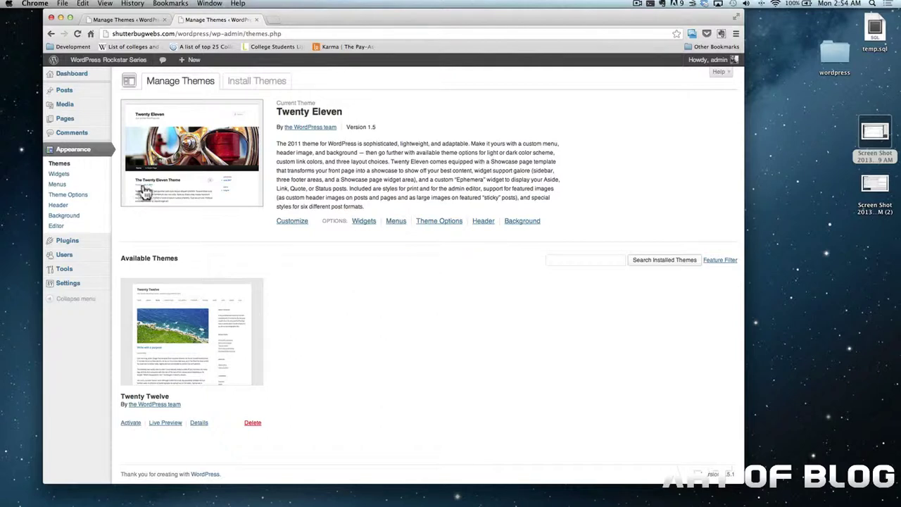
{"action": "left_click", "coordinate": [245, 91]}
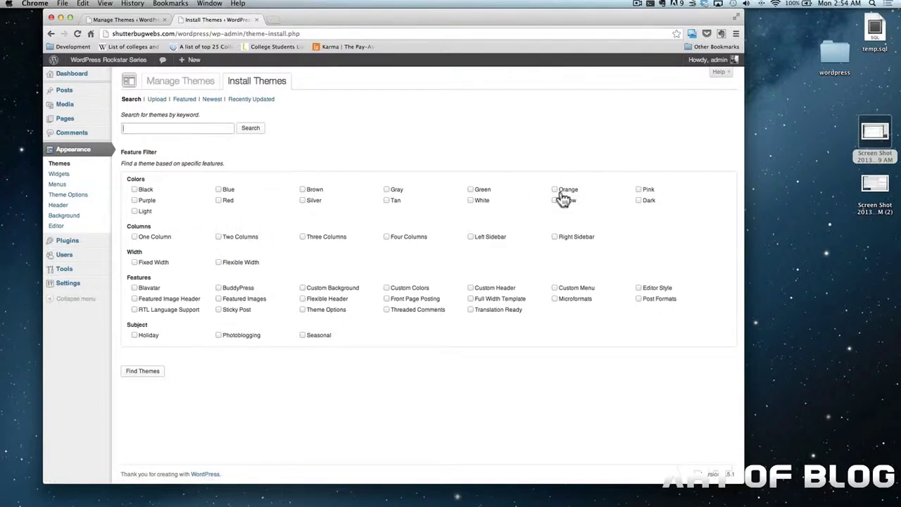
{"action": "left_click", "coordinate": [134, 210]}
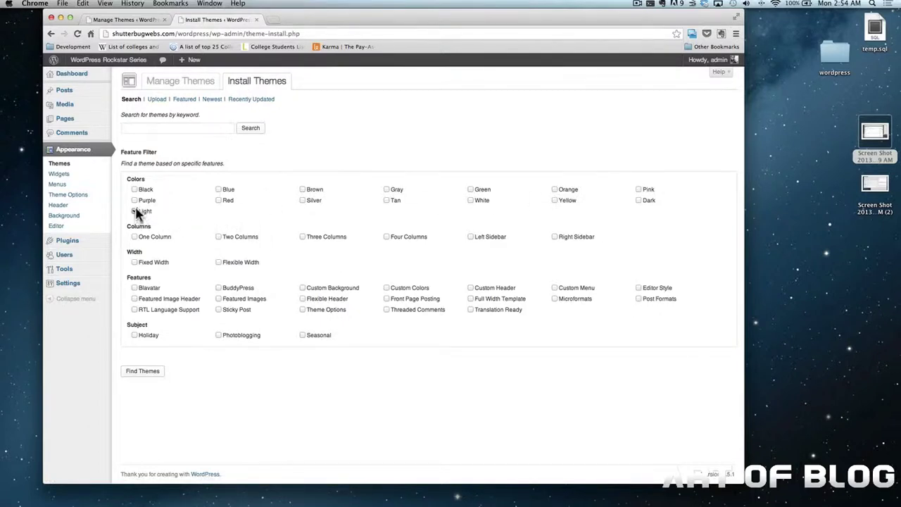
{"action": "left_click", "coordinate": [555, 237]}
Run the filtered theme search, scroll down to Surface, and install it
{"action": "left_click", "coordinate": [155, 379]}
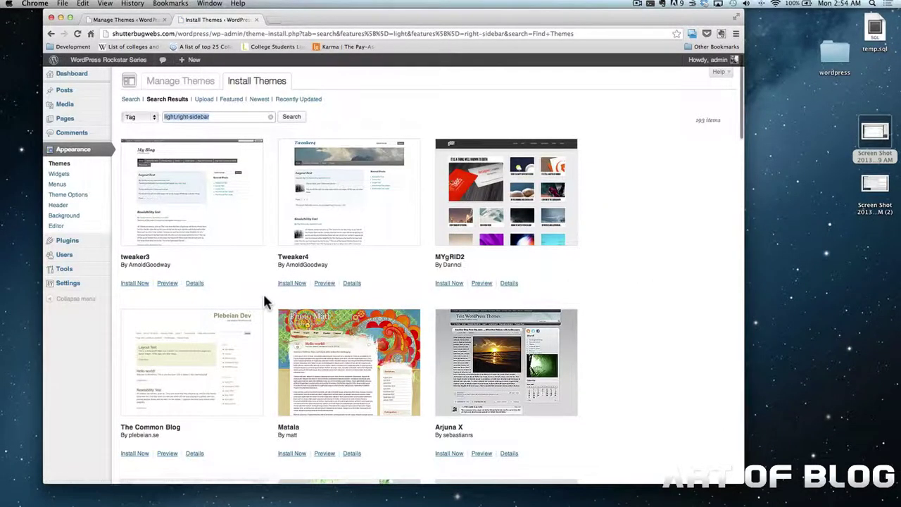
{"action": "scroll", "coordinate": [264, 302], "scroll_direction": "down", "scroll_amount": 3}
{"action": "scroll", "coordinate": [264, 302], "scroll_direction": "down", "scroll_amount": 7}
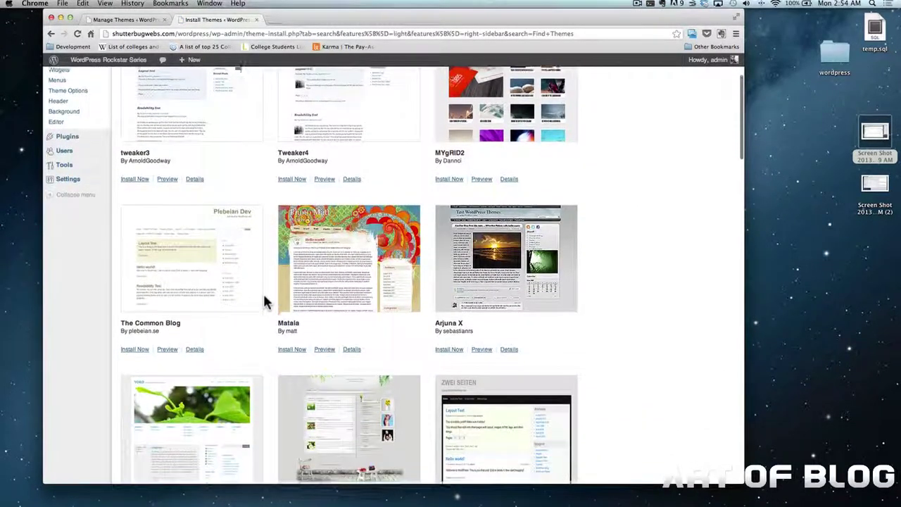
{"action": "scroll", "coordinate": [264, 300], "scroll_direction": "down", "scroll_amount": 11}
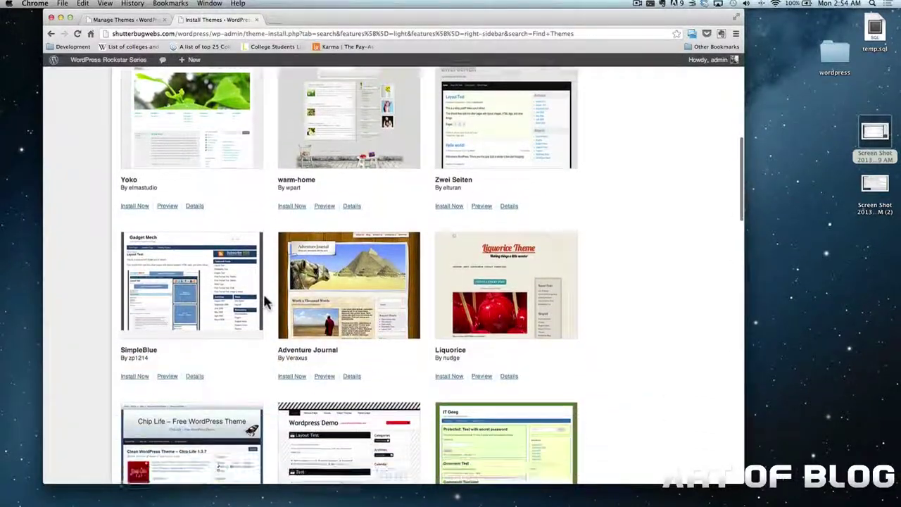
{"action": "scroll", "coordinate": [264, 301], "scroll_direction": "down", "scroll_amount": 13}
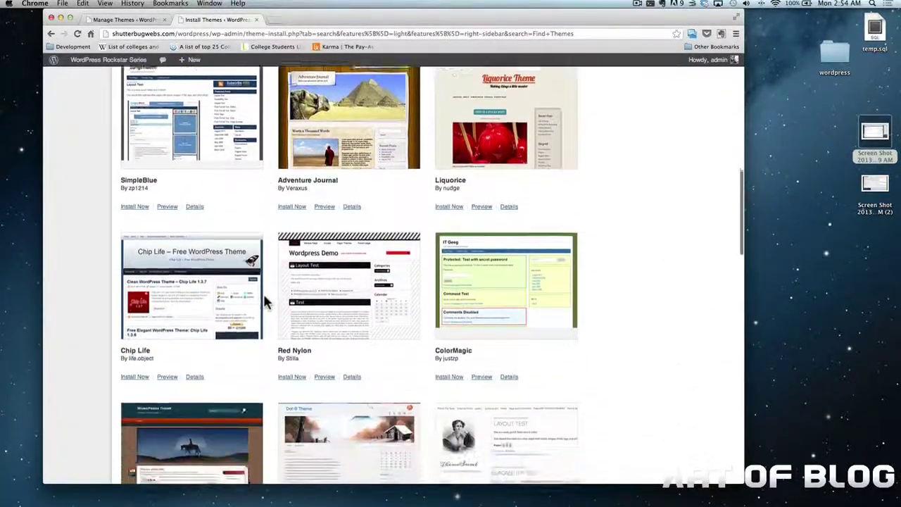
{"action": "scroll", "coordinate": [264, 302], "scroll_direction": "down", "scroll_amount": 6}
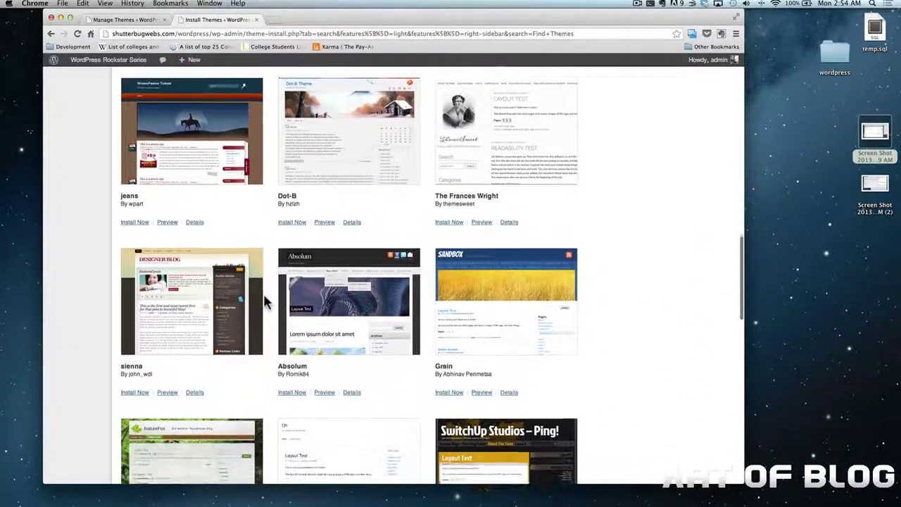
{"action": "scroll", "coordinate": [262, 291], "scroll_direction": "down", "scroll_amount": 14}
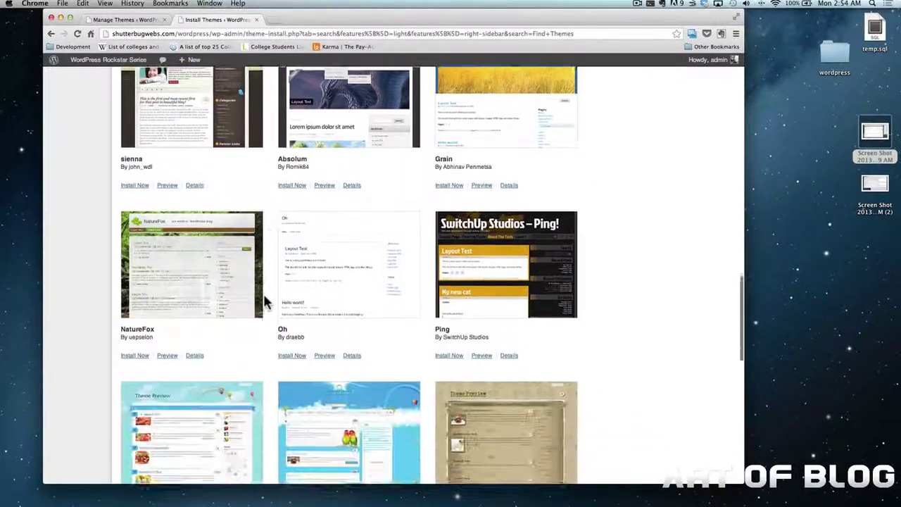
{"action": "scroll", "coordinate": [264, 296], "scroll_direction": "down", "scroll_amount": 13}
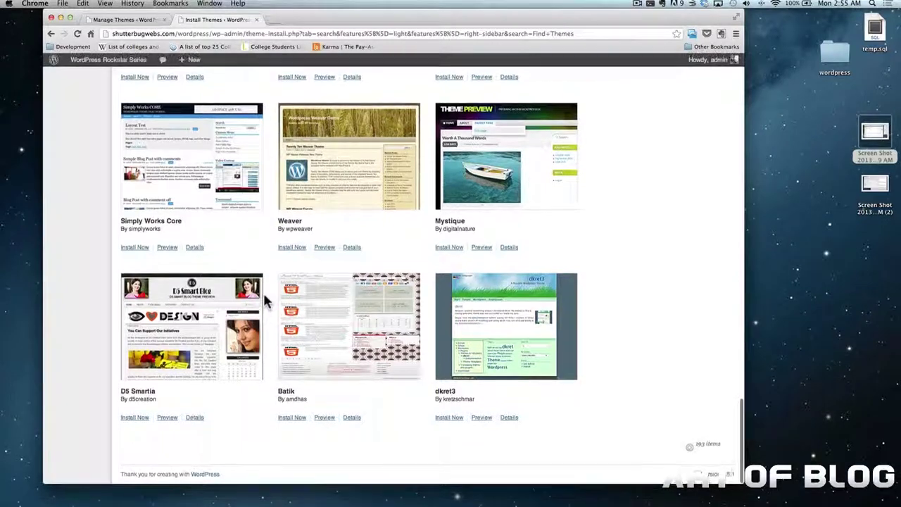
{"action": "scroll", "coordinate": [265, 301], "scroll_direction": "down", "scroll_amount": 9}
{"action": "scroll", "coordinate": [266, 303], "scroll_direction": "down", "scroll_amount": 5}
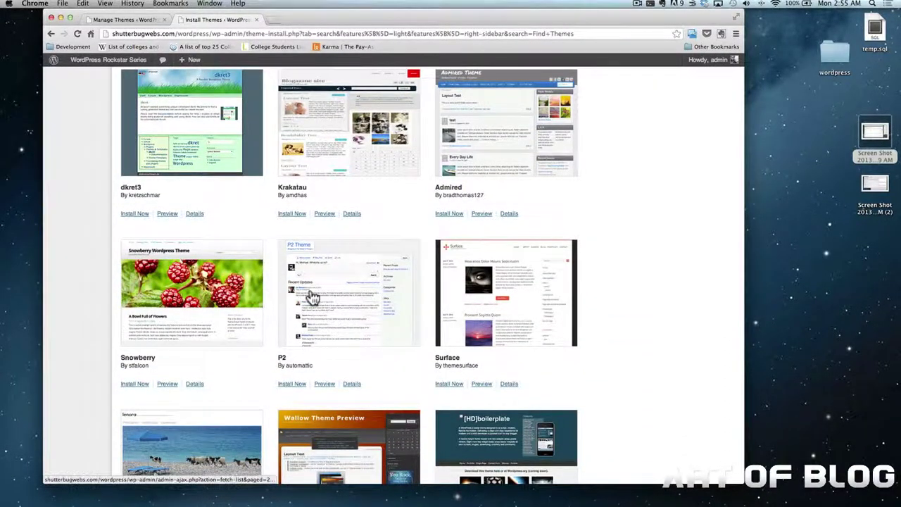
{"action": "left_click", "coordinate": [449, 384]}
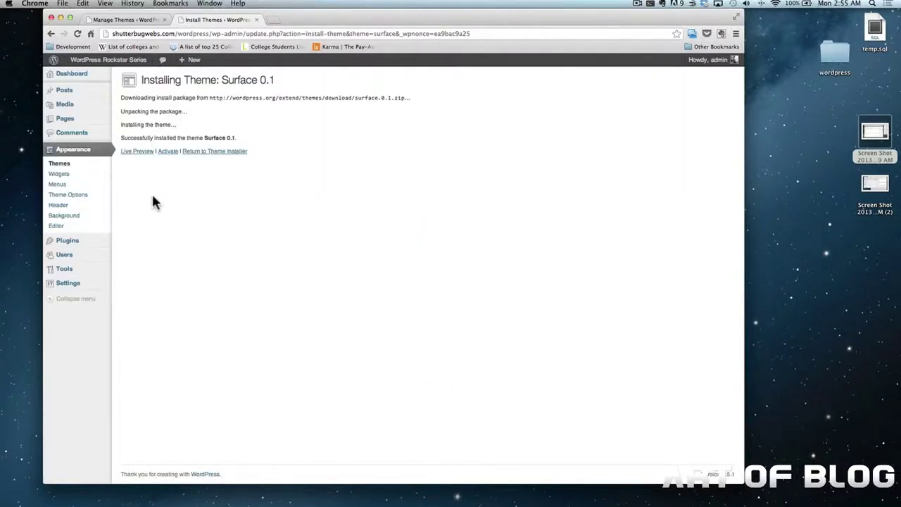
Launch a Live Preview of the newly installed Surface theme
{"action": "left_click", "coordinate": [150, 153]}
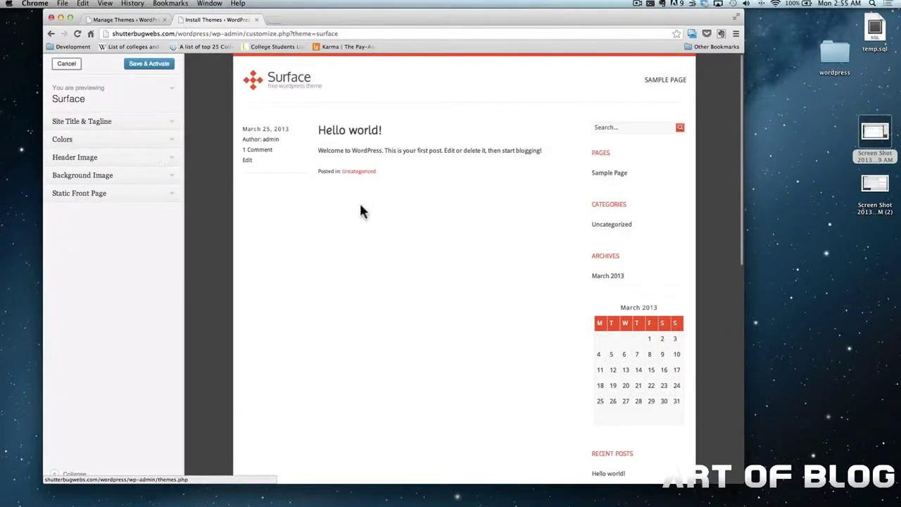
{"action": "scroll", "coordinate": [360, 211], "scroll_direction": "down", "scroll_amount": 5}
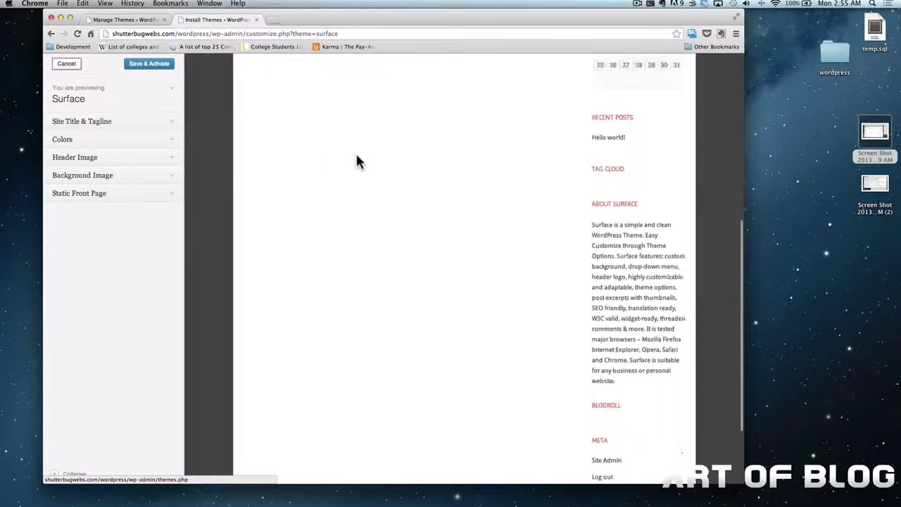
{"action": "scroll", "coordinate": [356, 162], "scroll_direction": "up", "scroll_amount": 5}
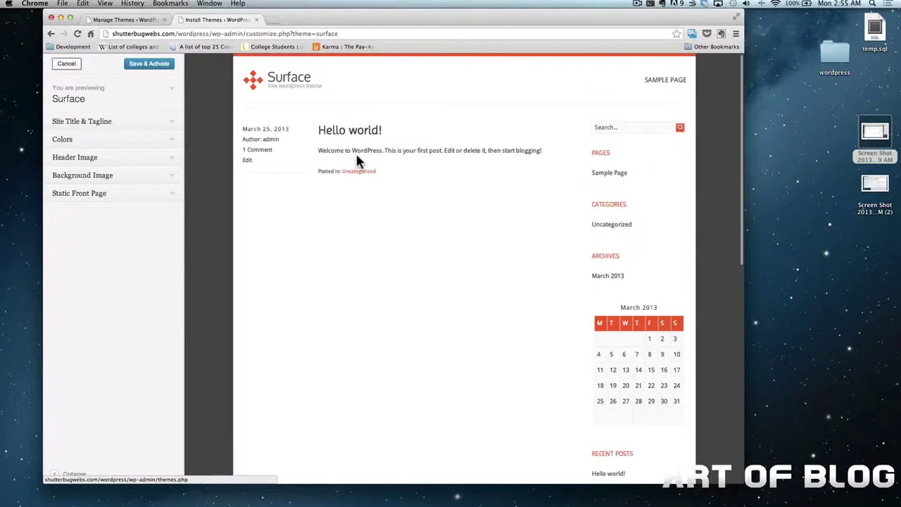
{"action": "left_click", "coordinate": [168, 127]}
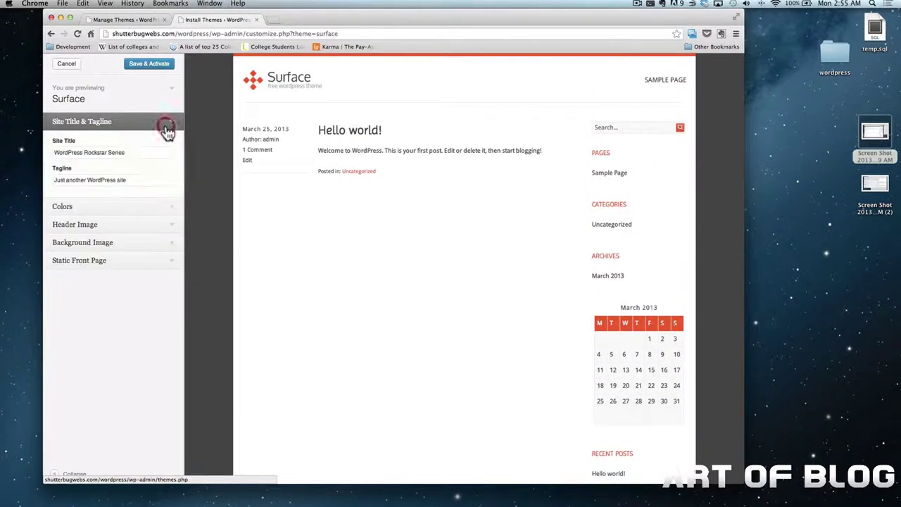
{"action": "left_click", "coordinate": [155, 215]}
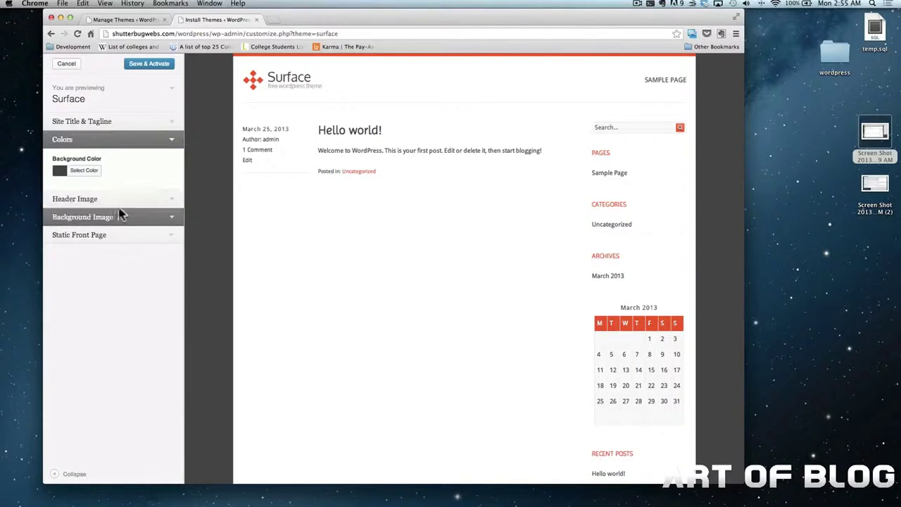
{"action": "left_click", "coordinate": [141, 204]}
{"action": "left_click", "coordinate": [141, 222]}
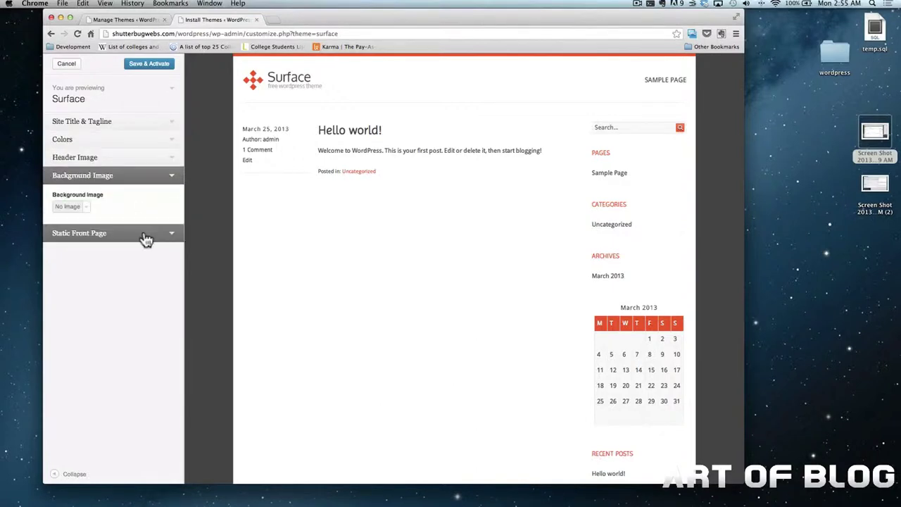
{"action": "left_click", "coordinate": [145, 237]}
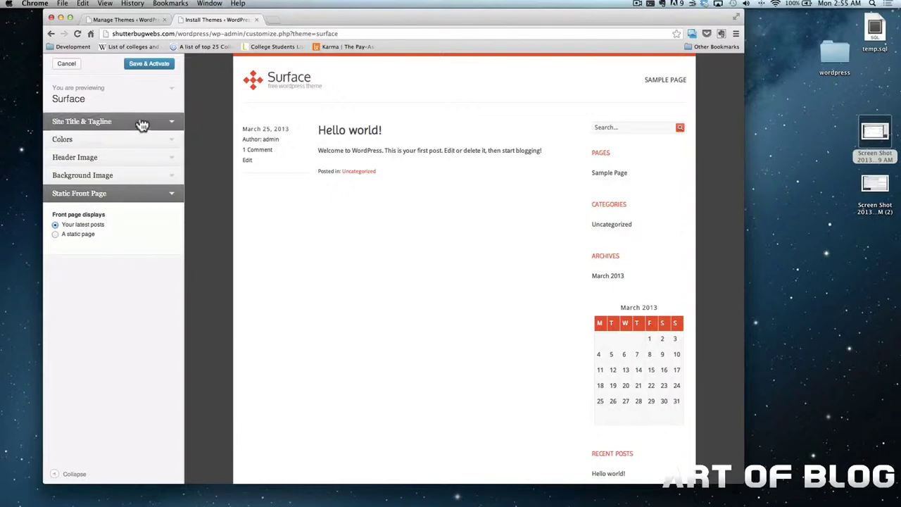
{"action": "left_click", "coordinate": [71, 67]}
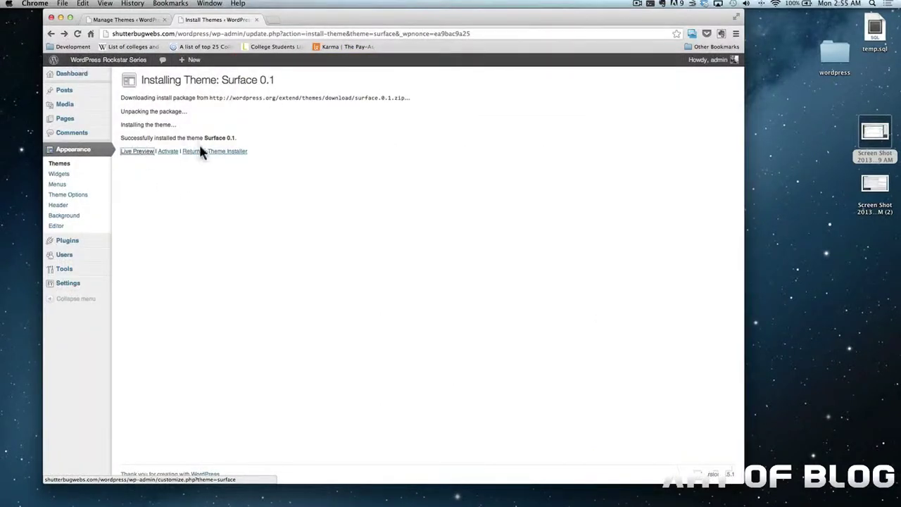
Activate Surface, view the site homepage in a new tab, then close that tab
{"action": "left_click", "coordinate": [173, 153]}
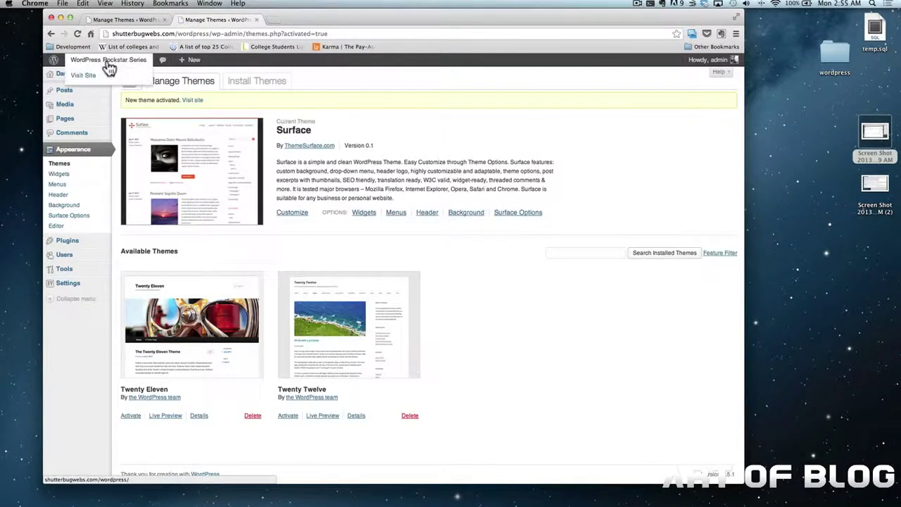
{"action": "right_click", "coordinate": [110, 67]}
{"action": "left_click", "coordinate": [123, 63]}
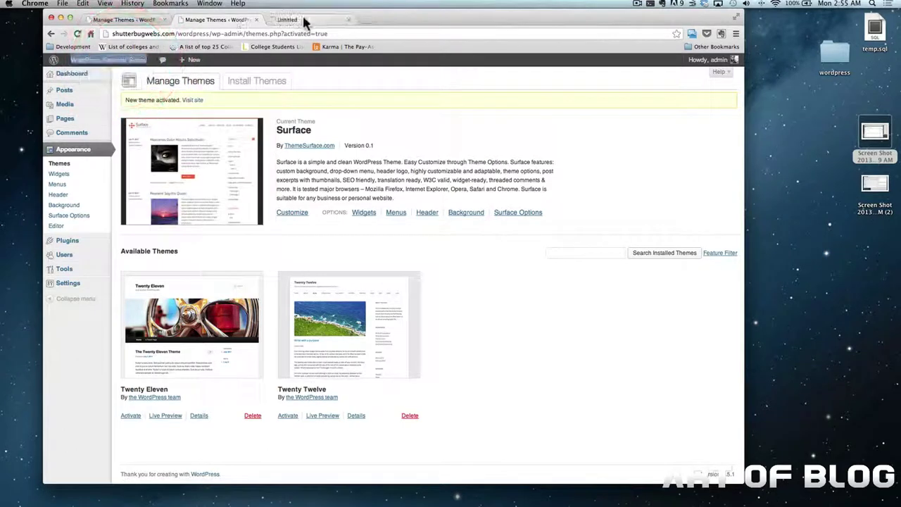
{"action": "left_click", "coordinate": [304, 20]}
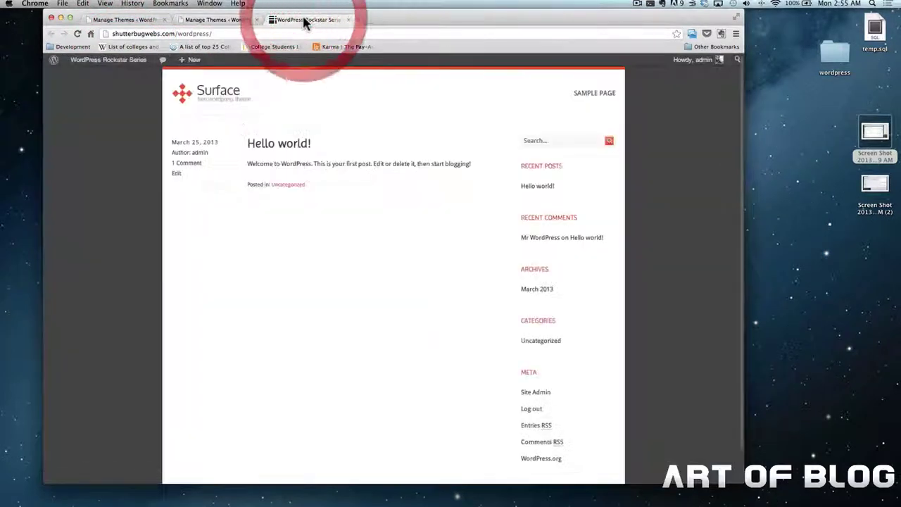
{"action": "left_click", "coordinate": [347, 21]}
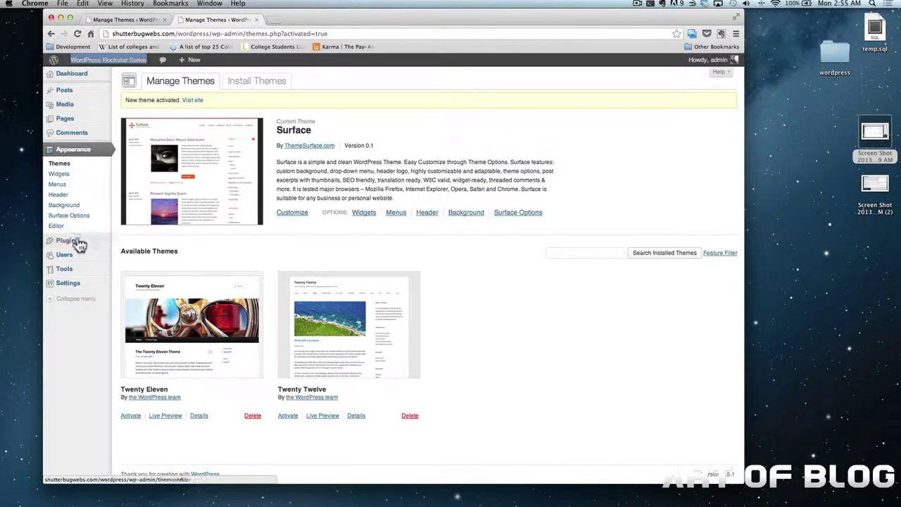
Change the Rockstar Series post's month to February, update it, and open the homepage
{"action": "left_click", "coordinate": [63, 91]}
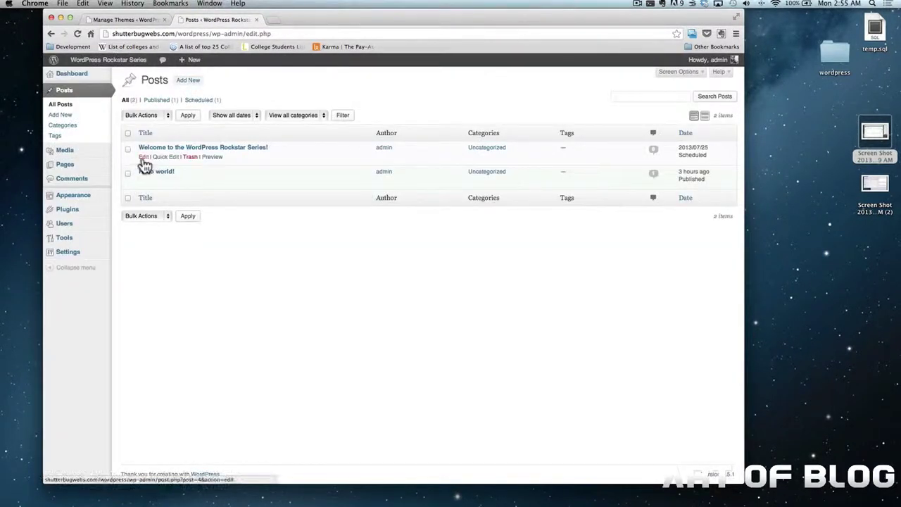
{"action": "left_click", "coordinate": [143, 158]}
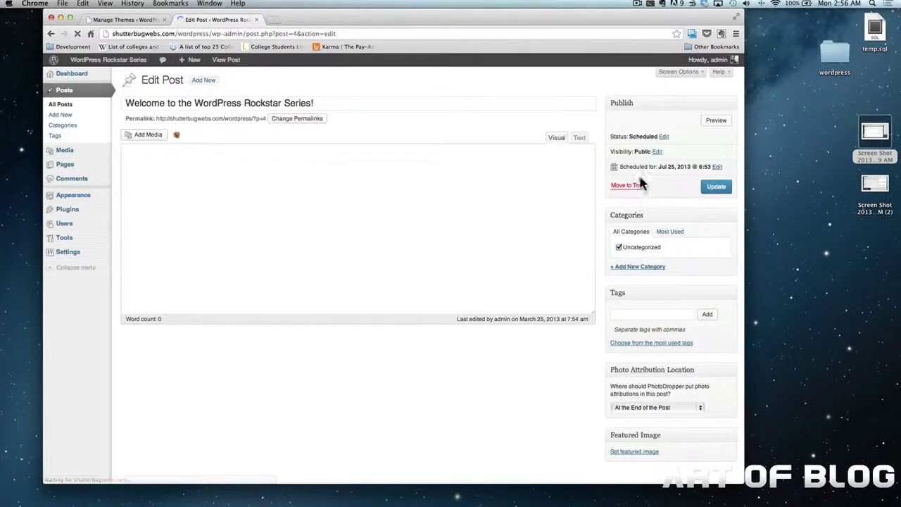
{"action": "left_click", "coordinate": [717, 169]}
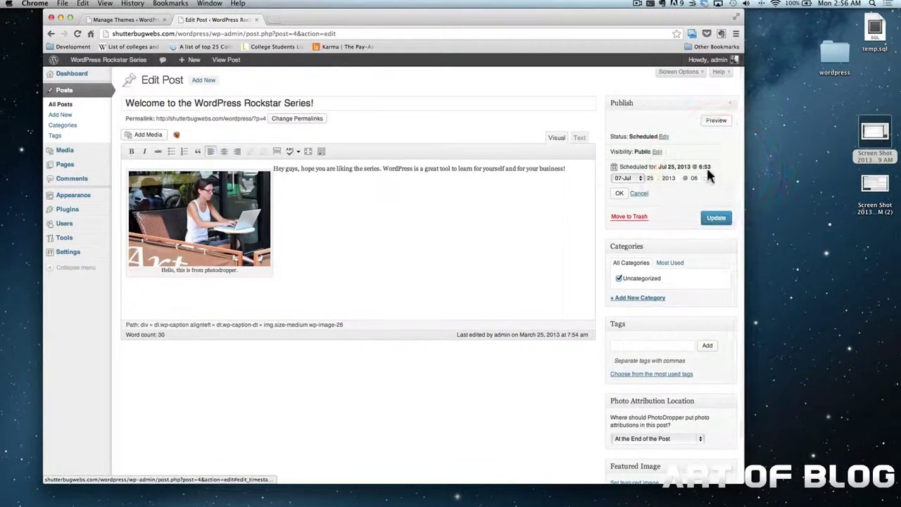
{"action": "left_click", "coordinate": [638, 183]}
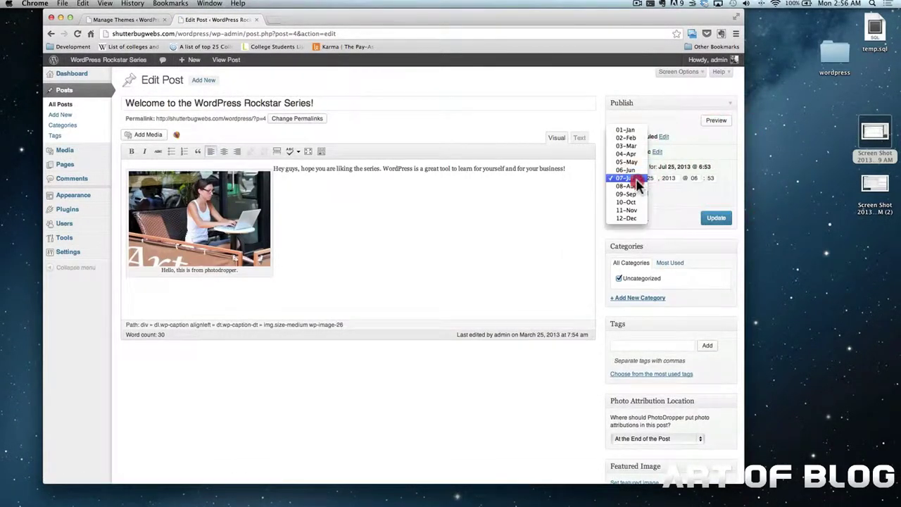
{"action": "left_click", "coordinate": [627, 138]}
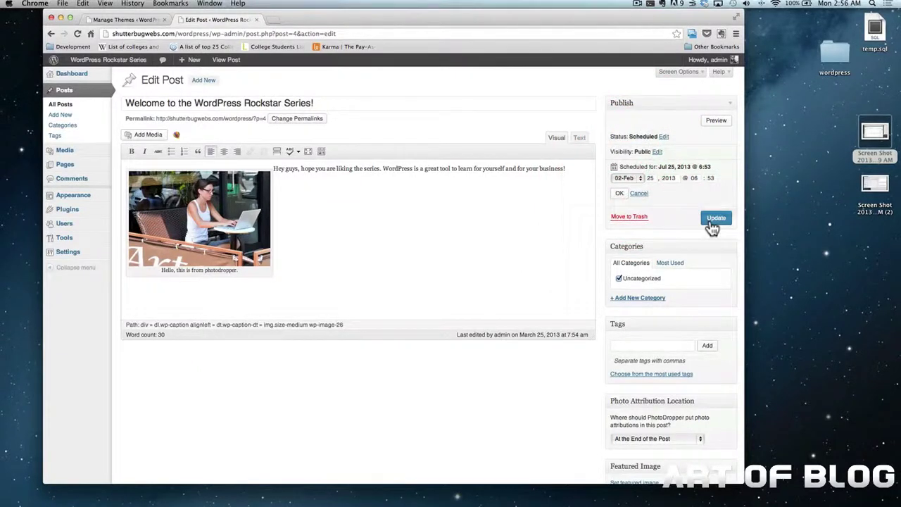
{"action": "left_click", "coordinate": [714, 220]}
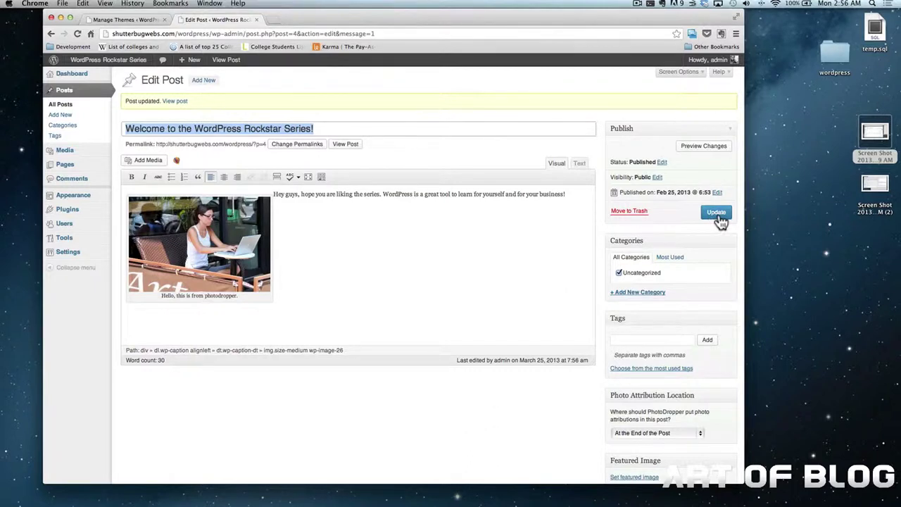
{"action": "left_click", "coordinate": [116, 60]}
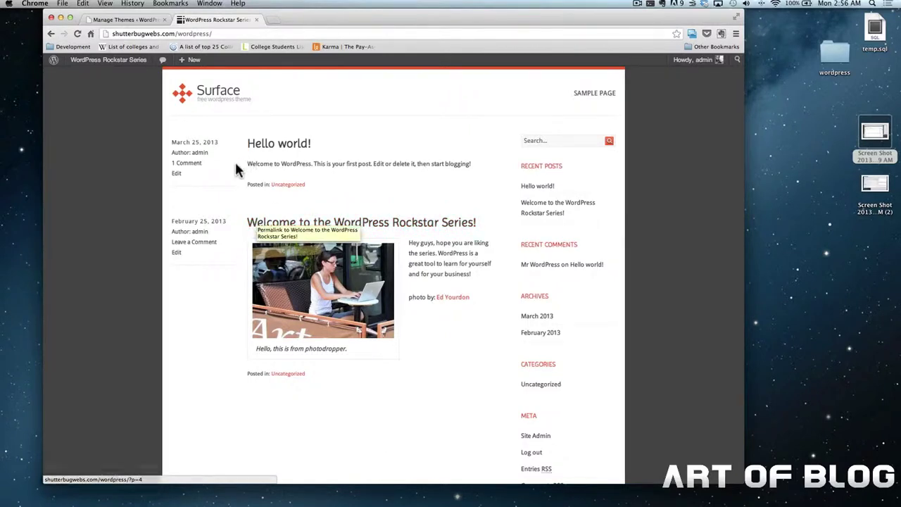
{"action": "scroll", "coordinate": [229, 171], "scroll_direction": "left", "scroll_amount": 5}
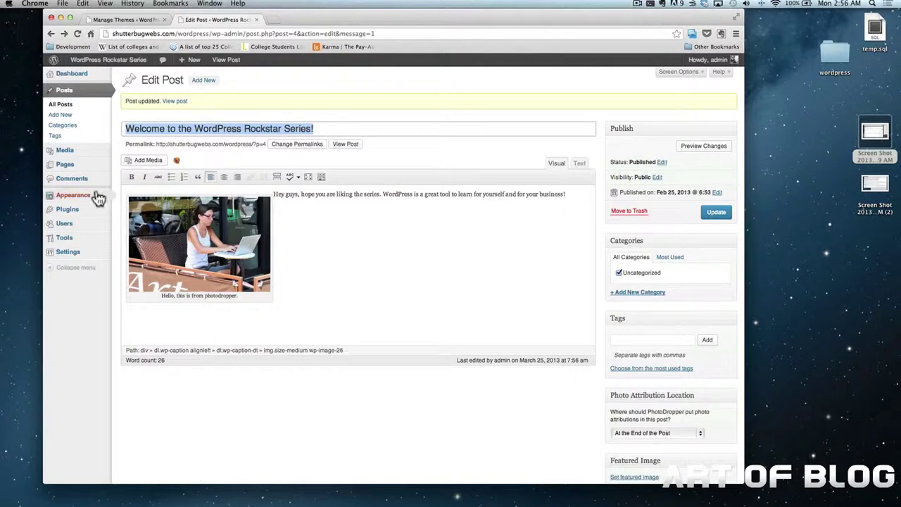
Search Plugins > Add New for 'photodropper'
{"action": "mouse_move", "coordinate": [90, 218]}
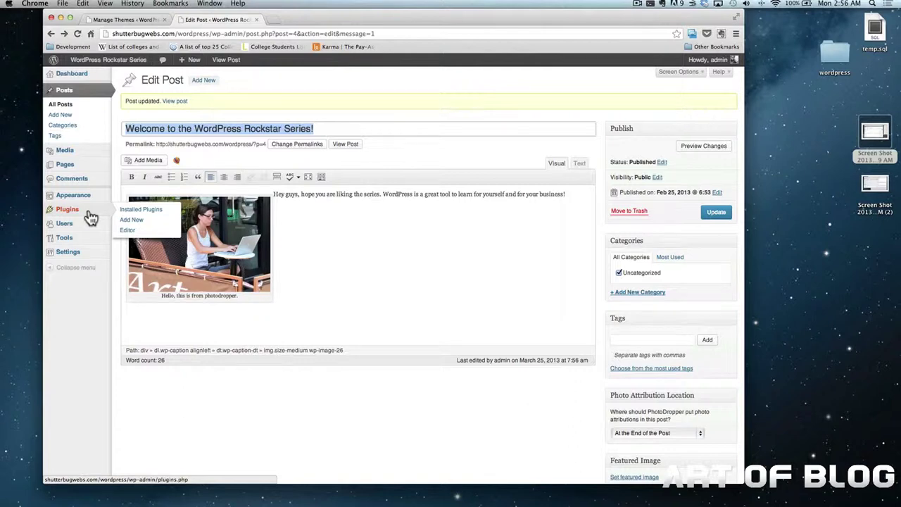
{"action": "left_click", "coordinate": [136, 222]}
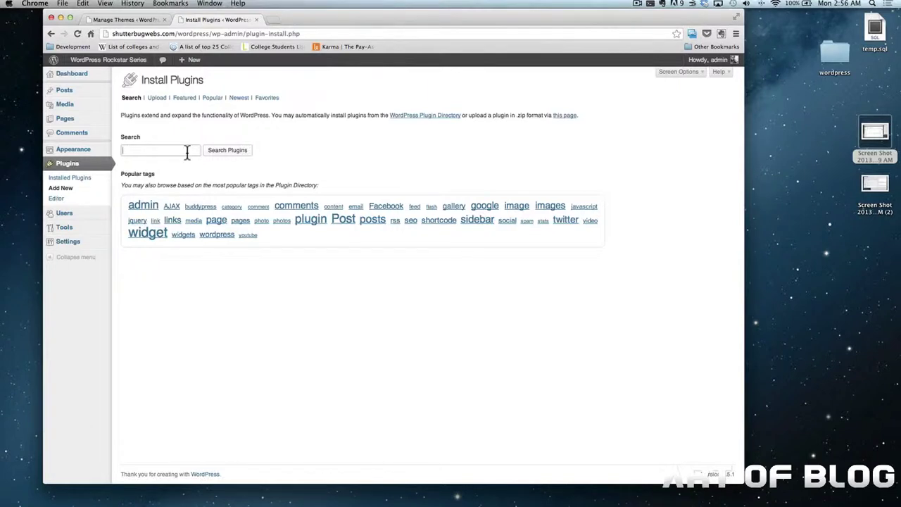
{"action": "type", "text": "photodropper"}
{"action": "key", "text": "Return"}
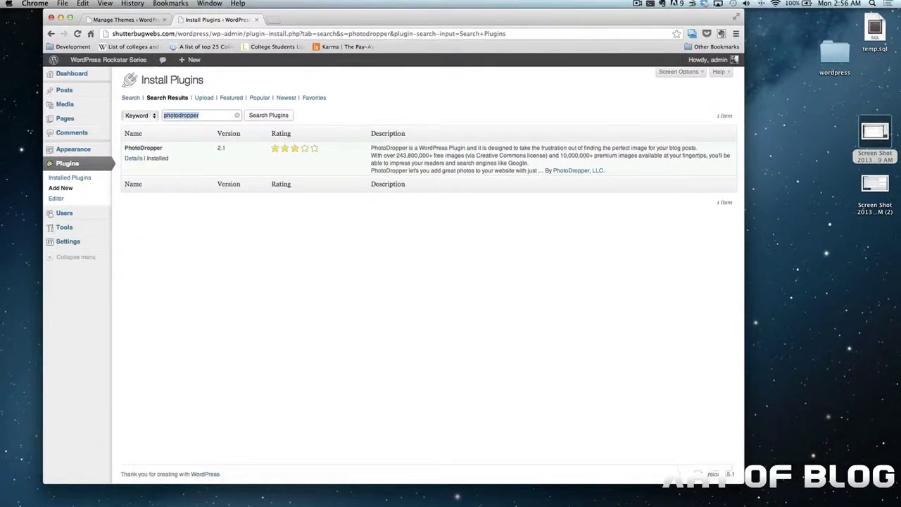
Check PhotoDropper's details, then browse the Featured, Popular and Newest plugin lists
{"action": "left_click", "coordinate": [132, 159]}
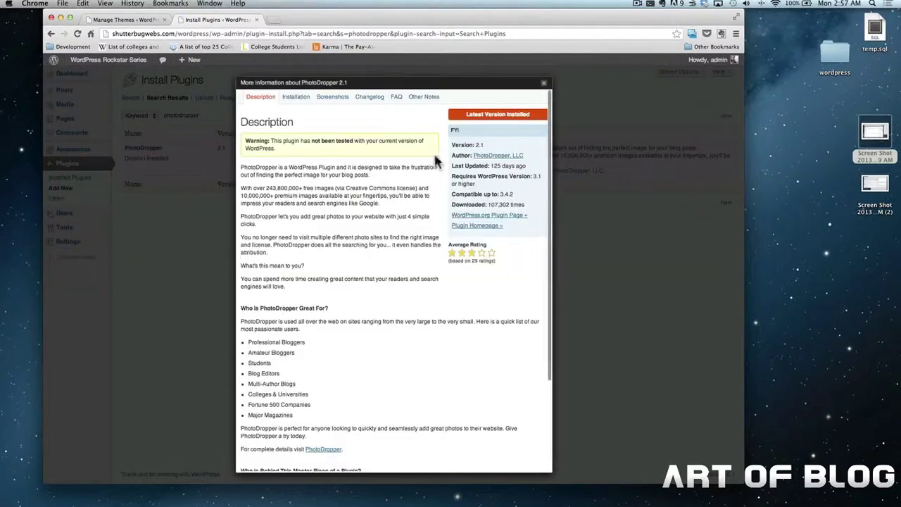
{"action": "left_click", "coordinate": [544, 84]}
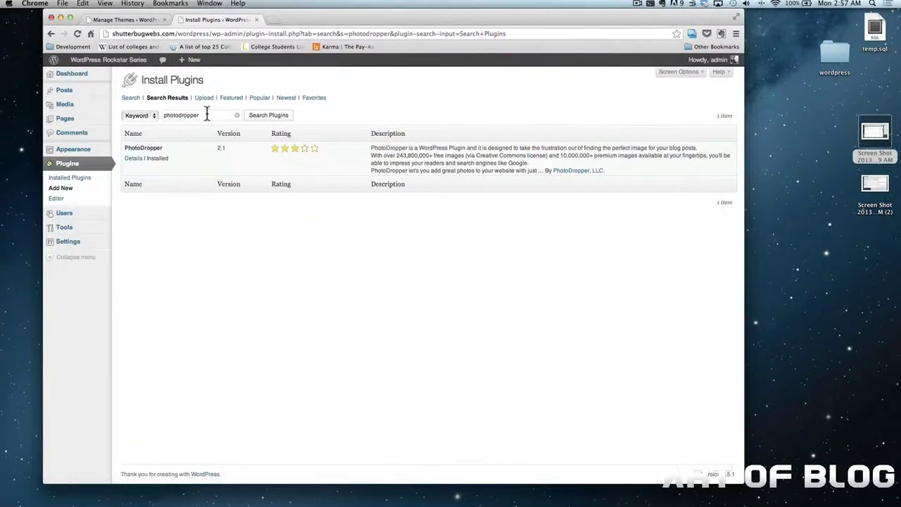
{"action": "left_click", "coordinate": [206, 115]}
{"action": "left_click", "coordinate": [231, 99]}
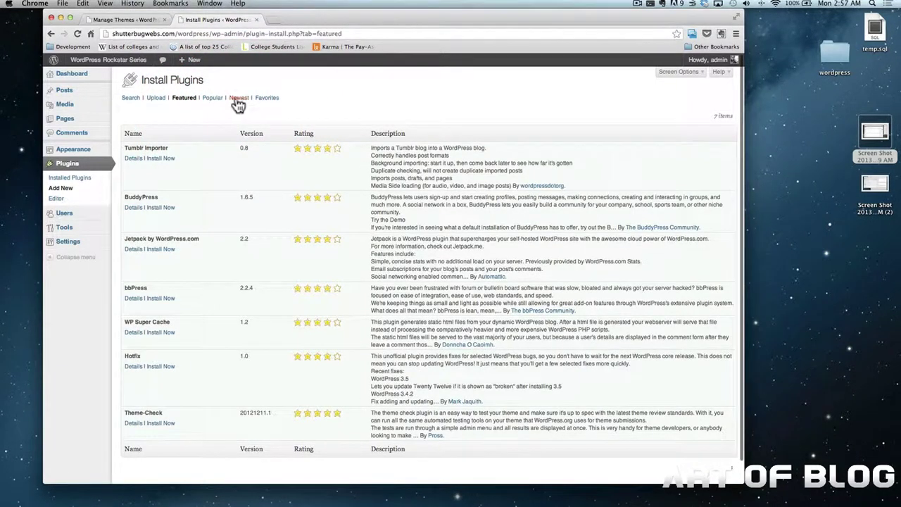
{"action": "left_click", "coordinate": [219, 100]}
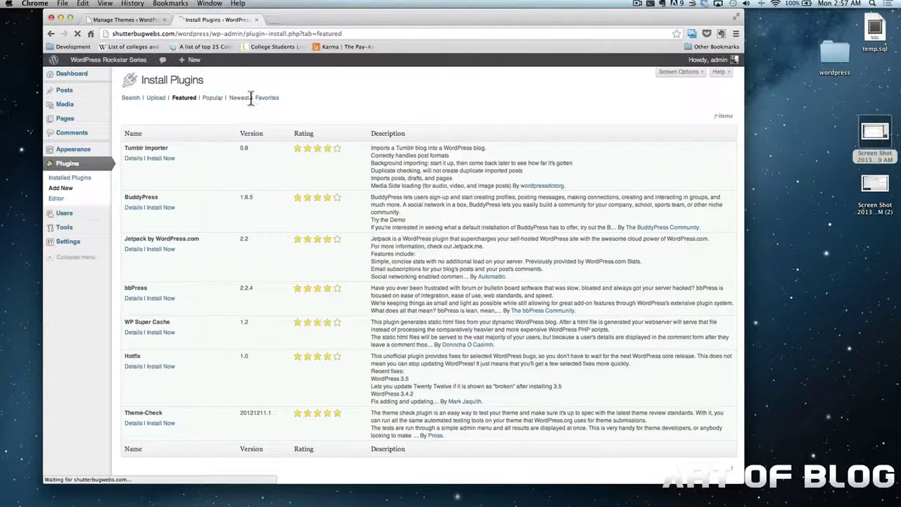
{"action": "left_click", "coordinate": [241, 98]}
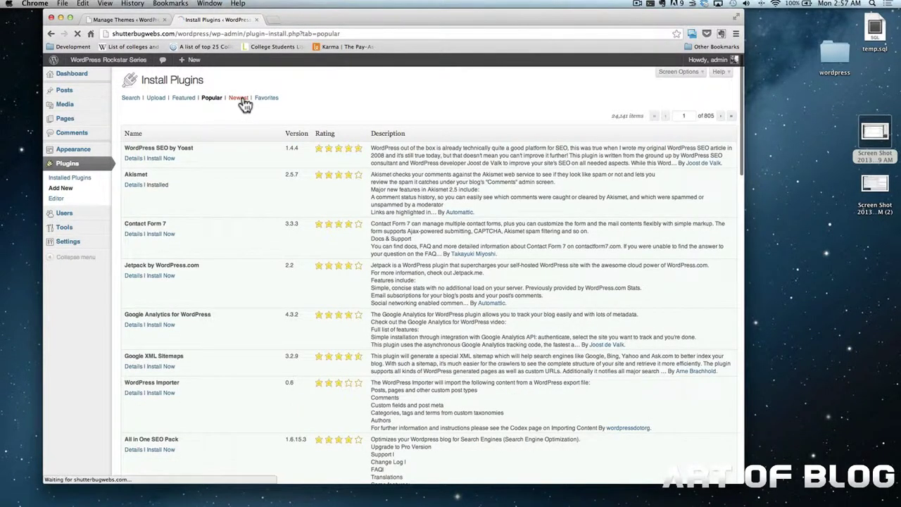